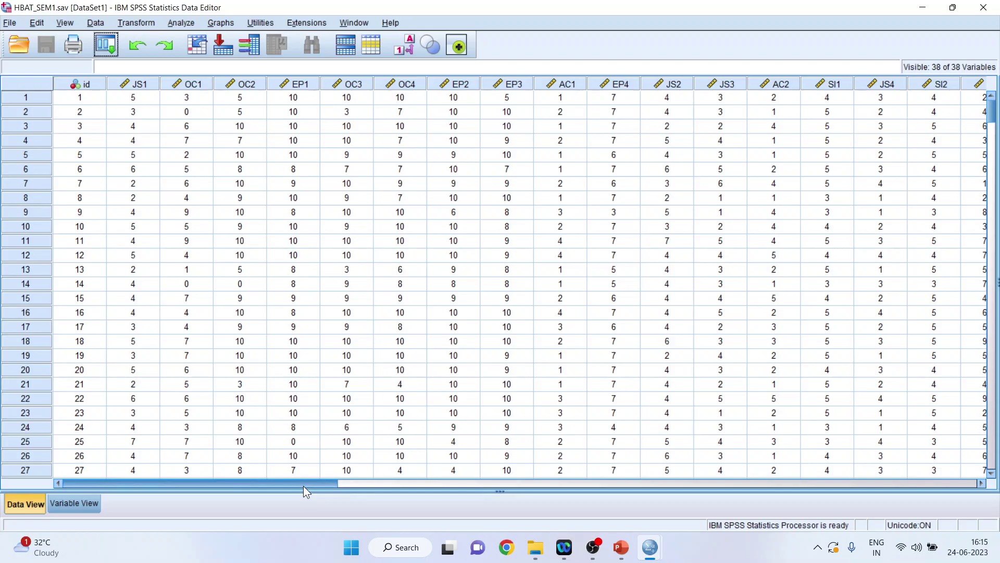
drag(303, 487, 858, 495)
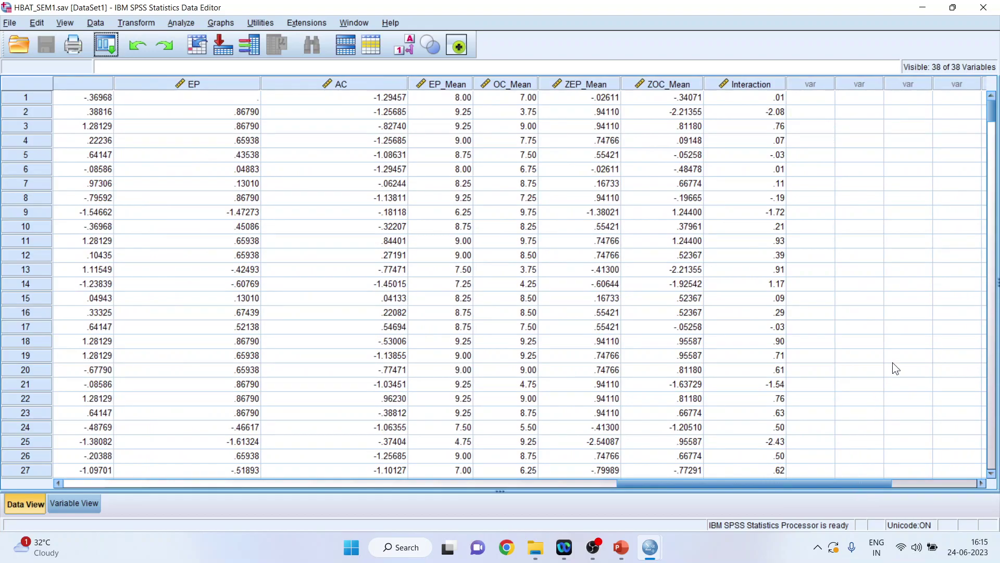
drag(783, 482, 541, 474)
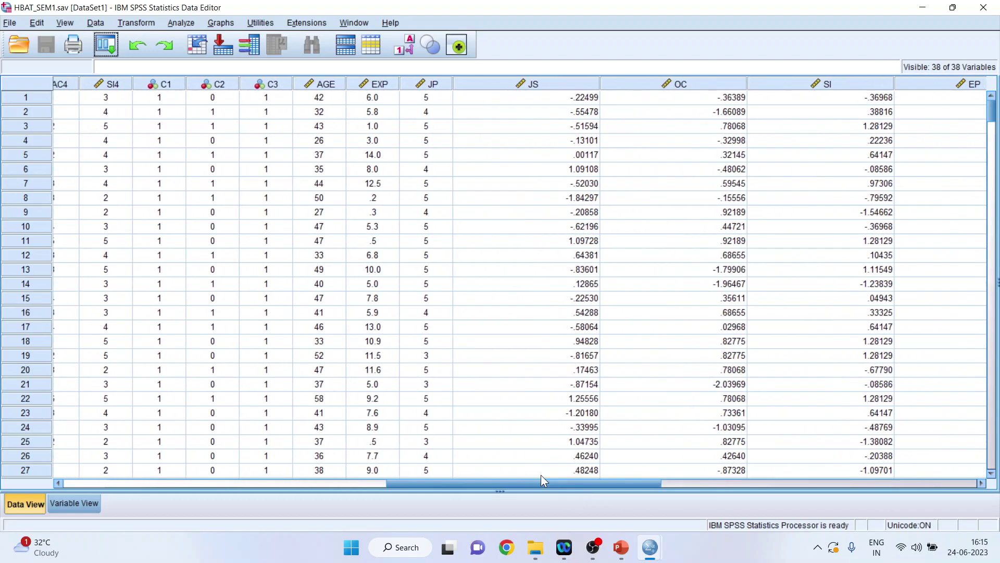
click(553, 83)
click(663, 86)
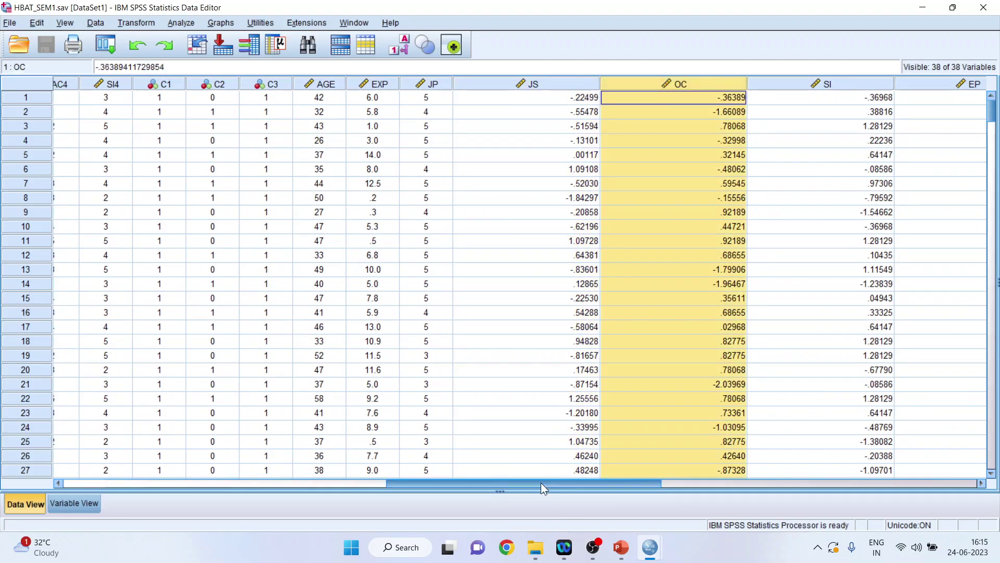
drag(541, 483, 208, 483)
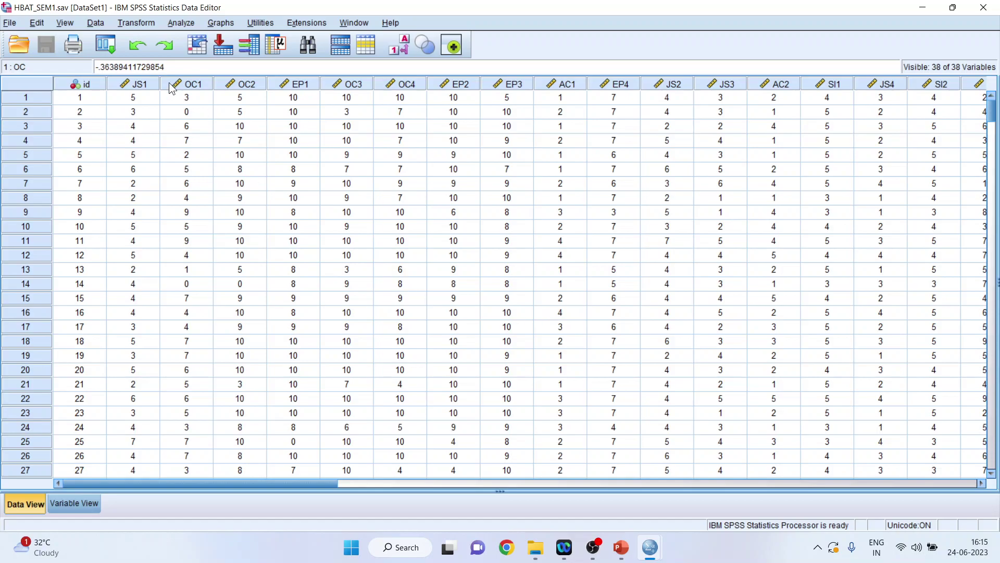
Step: Open Linear Regression and make SI FS the dependent variable
click(173, 24)
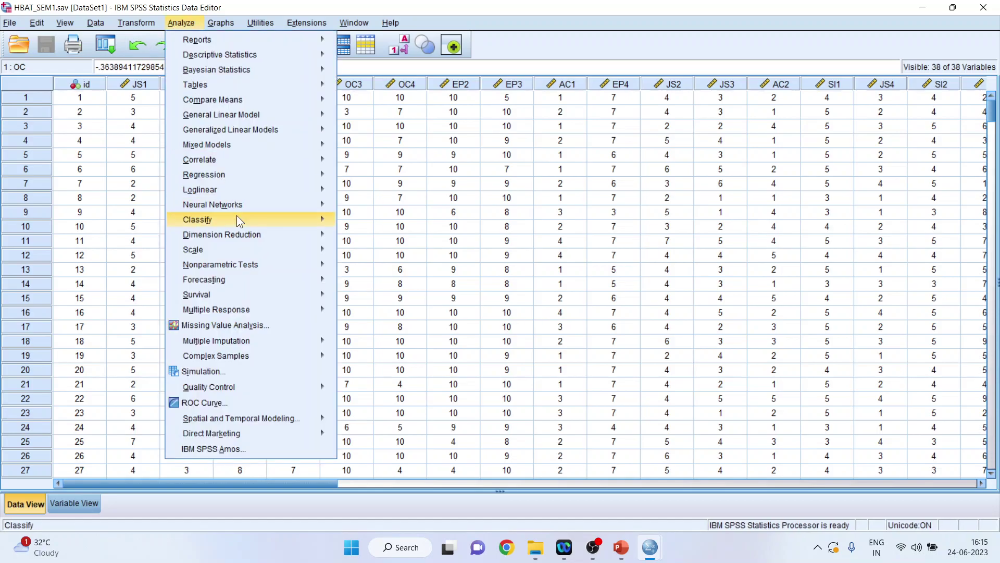
mouse_move(248, 175)
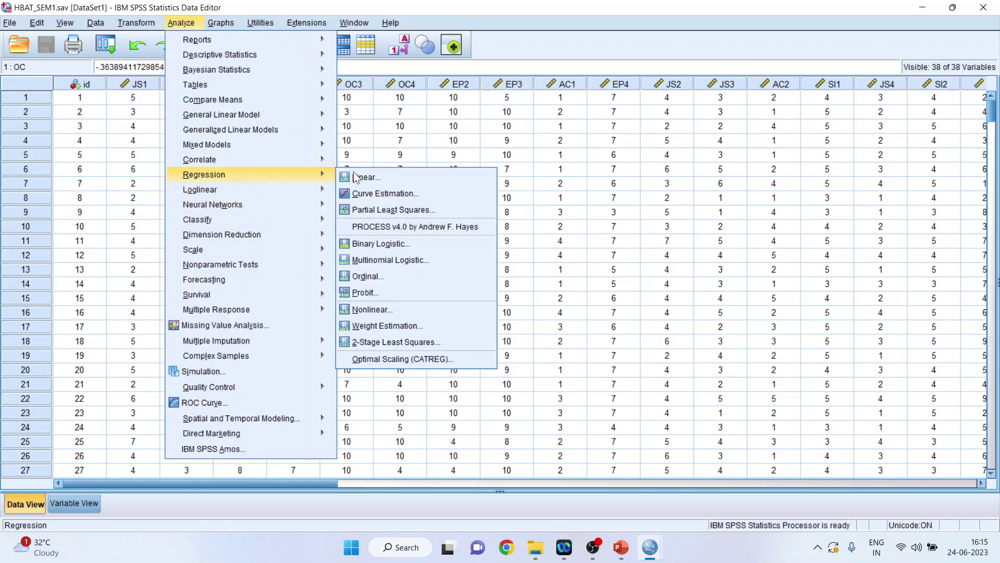
click(388, 178)
drag(426, 250, 432, 366)
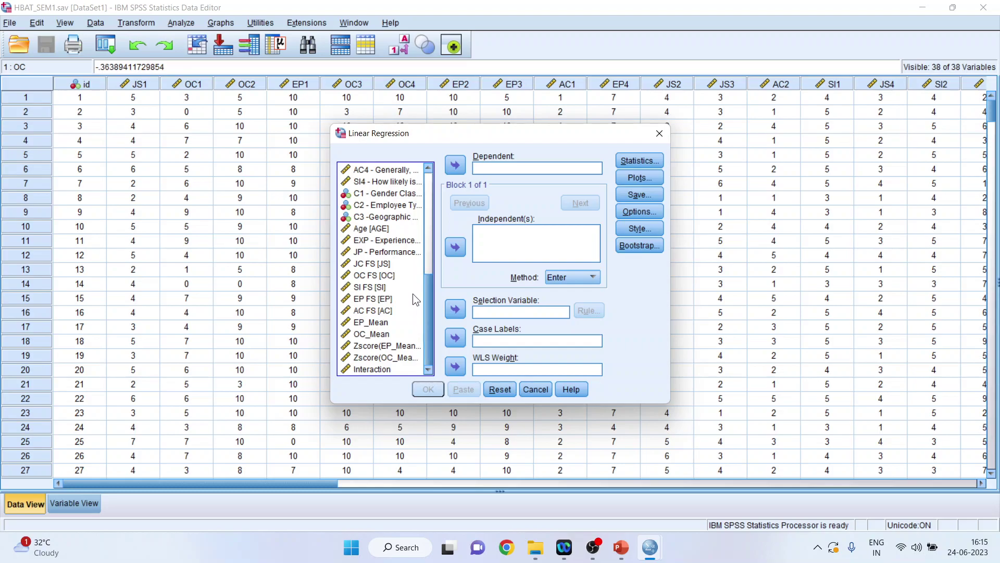
click(374, 288)
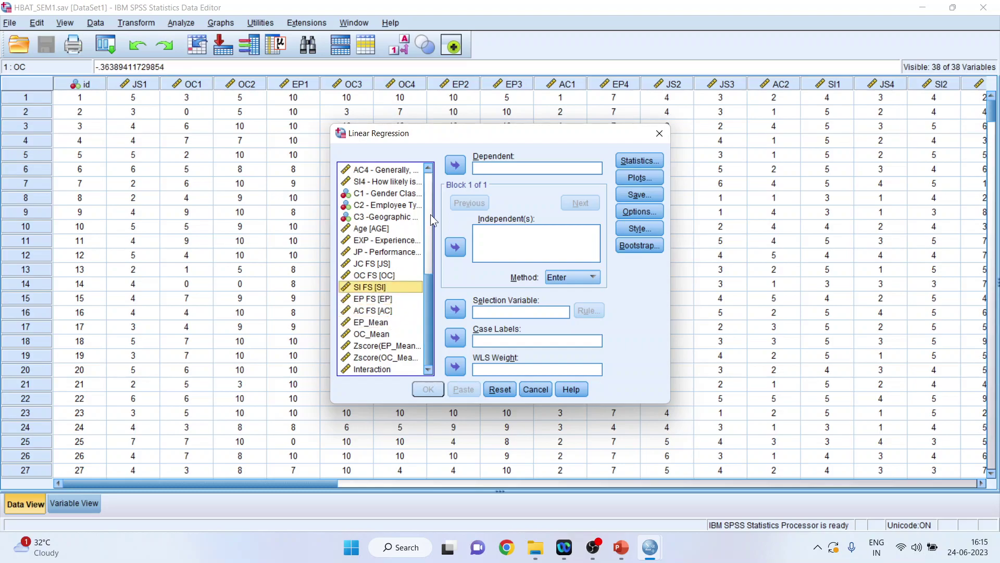
click(454, 165)
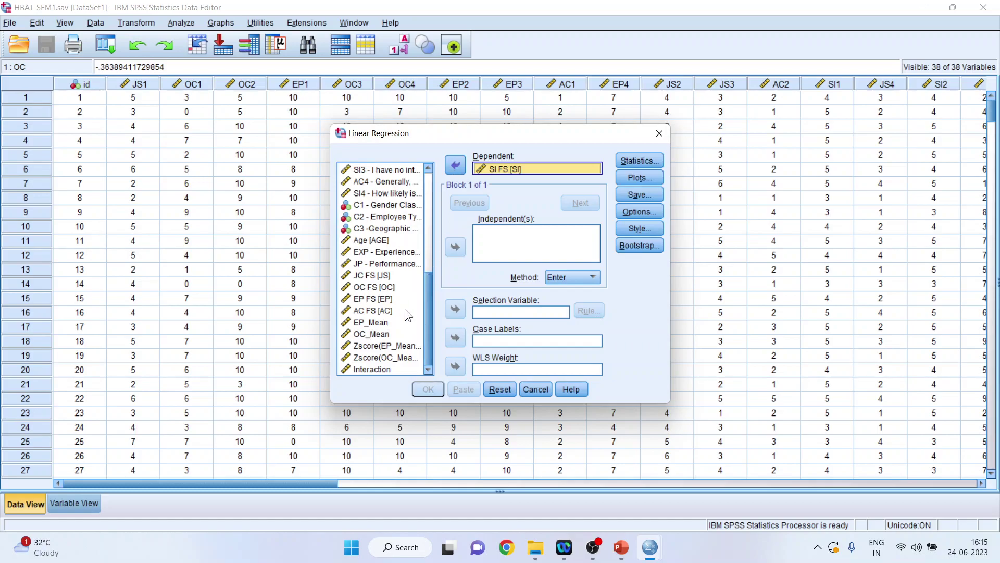
Step: Add OC FS, JC FS, EP FS and AC FS as the independent variables
click(388, 288)
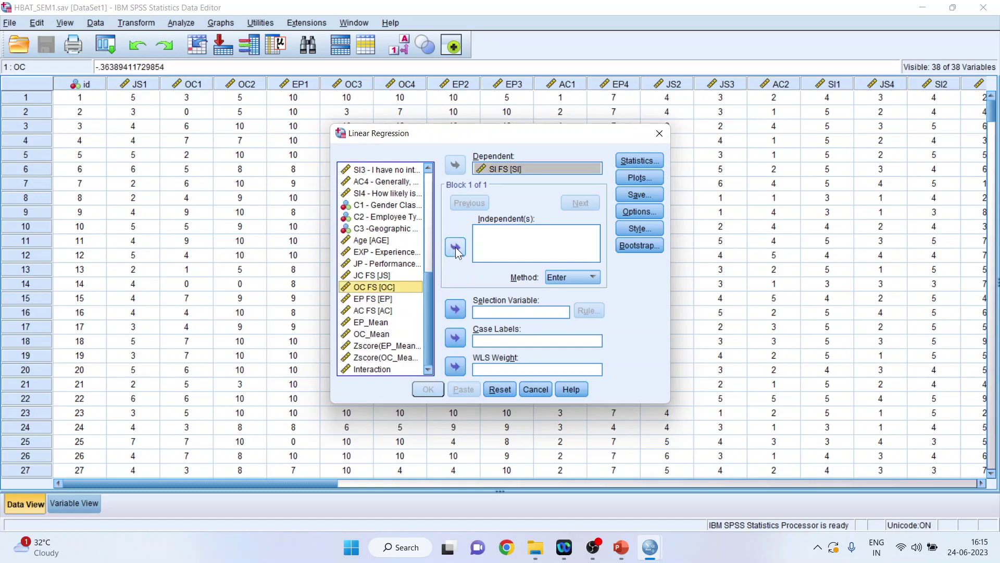
double_click(395, 287)
click(375, 275)
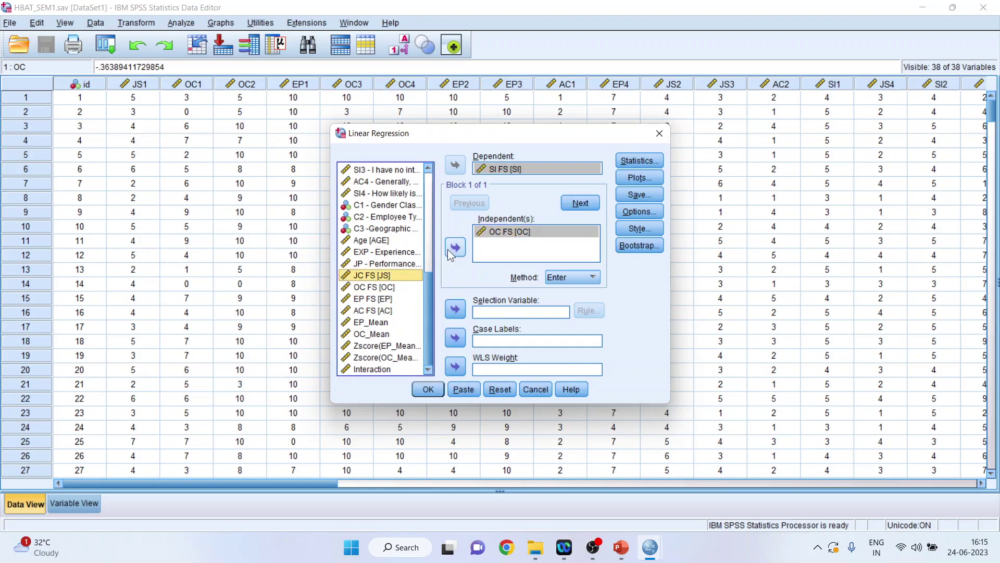
click(451, 248)
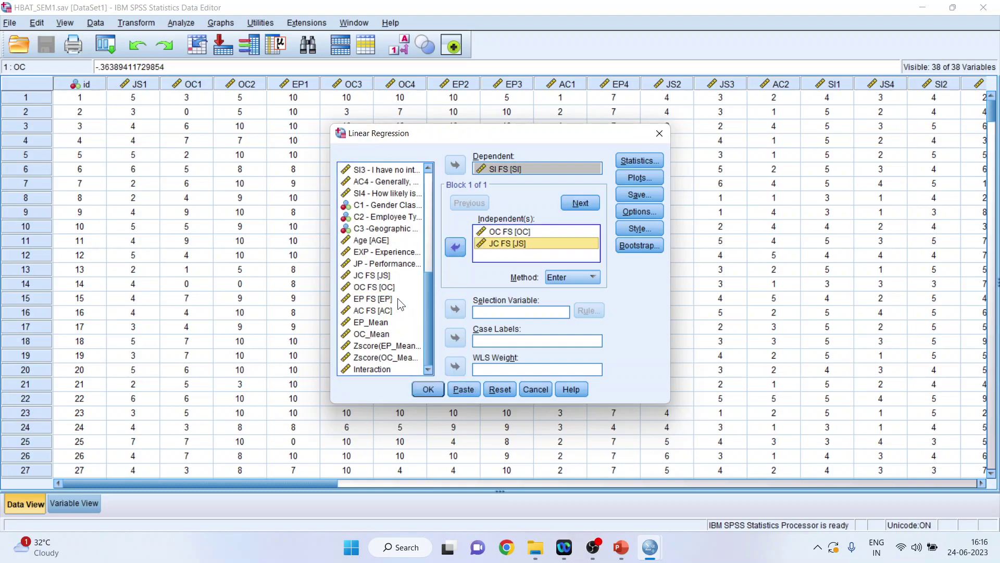
click(398, 298)
click(448, 254)
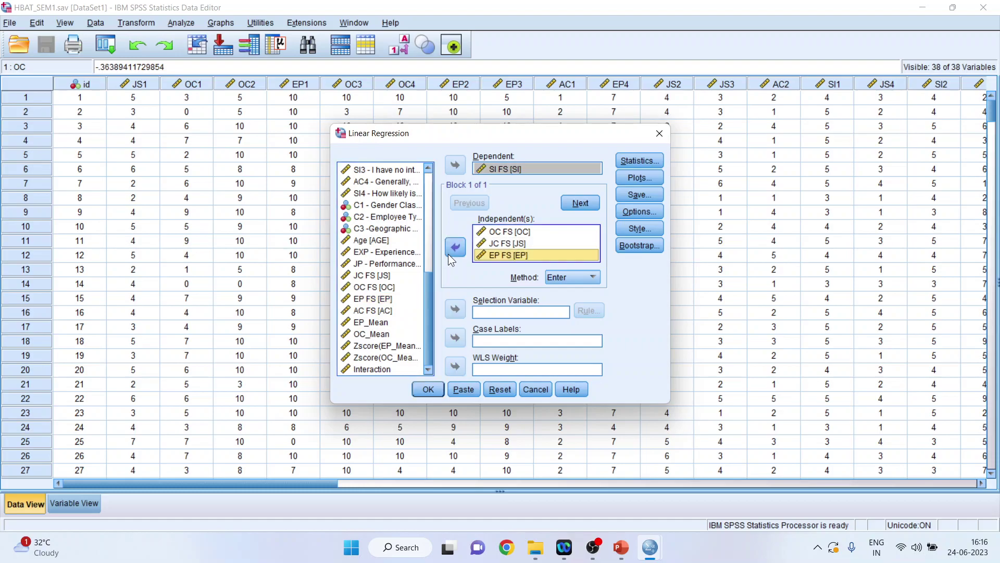
click(386, 311)
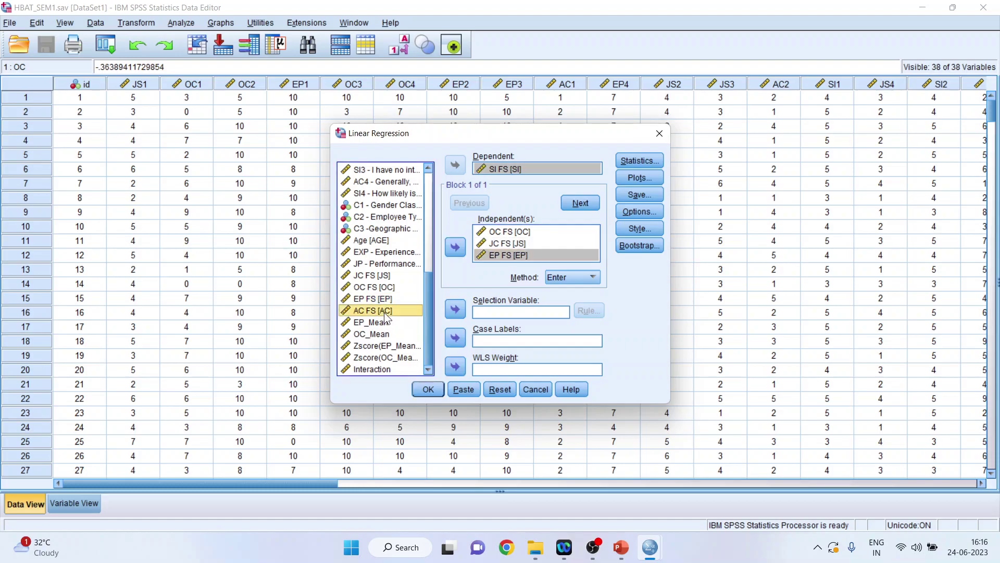
click(451, 252)
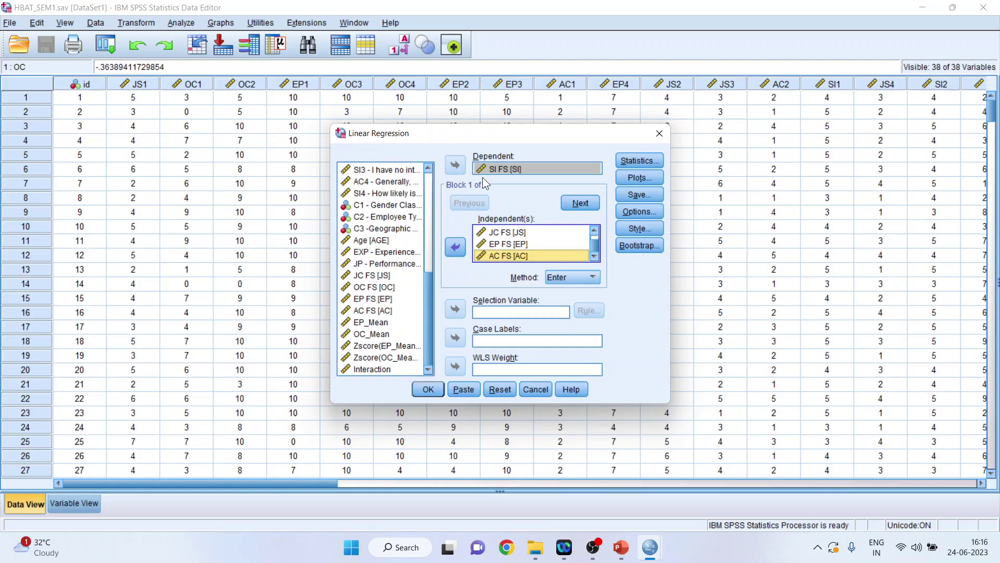
drag(516, 129, 342, 120)
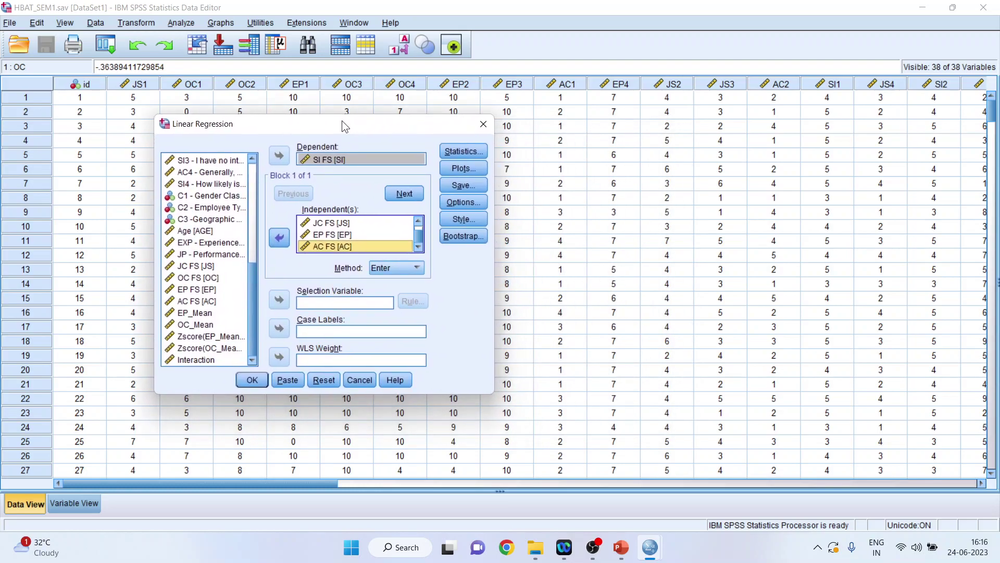
Step: Turn on collinearity diagnostics in the regression statistics options
click(482, 151)
drag(515, 174, 727, 156)
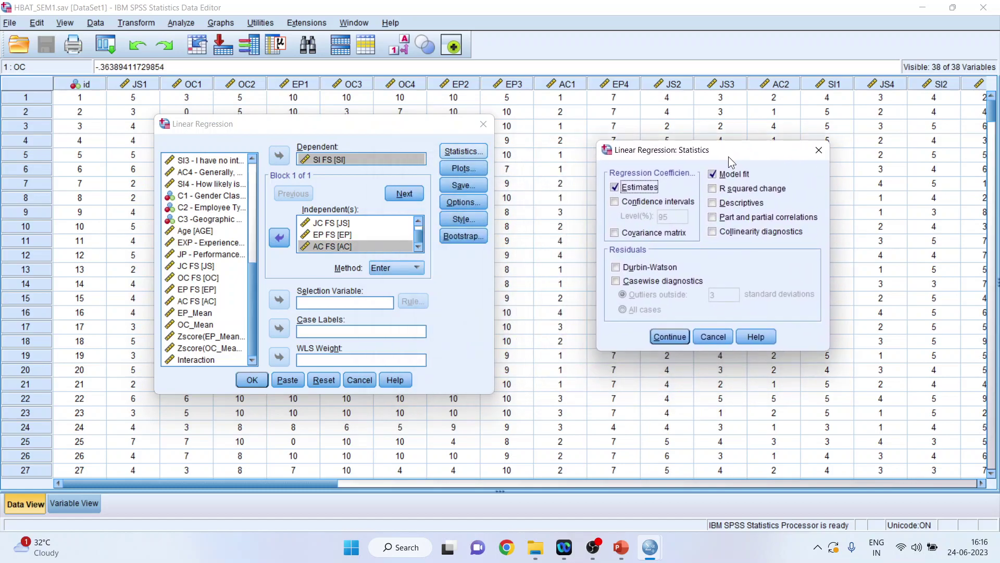
click(714, 233)
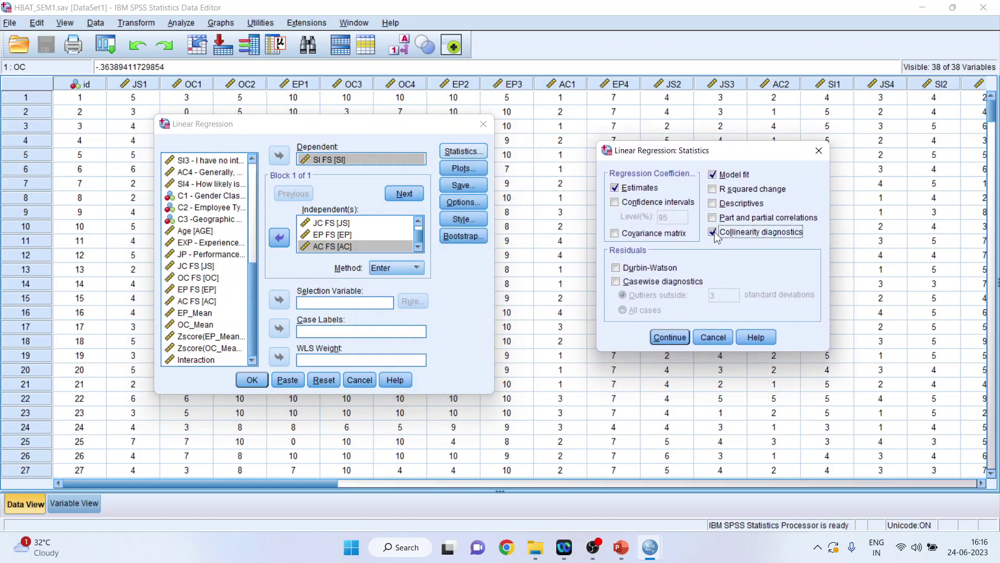
click(667, 338)
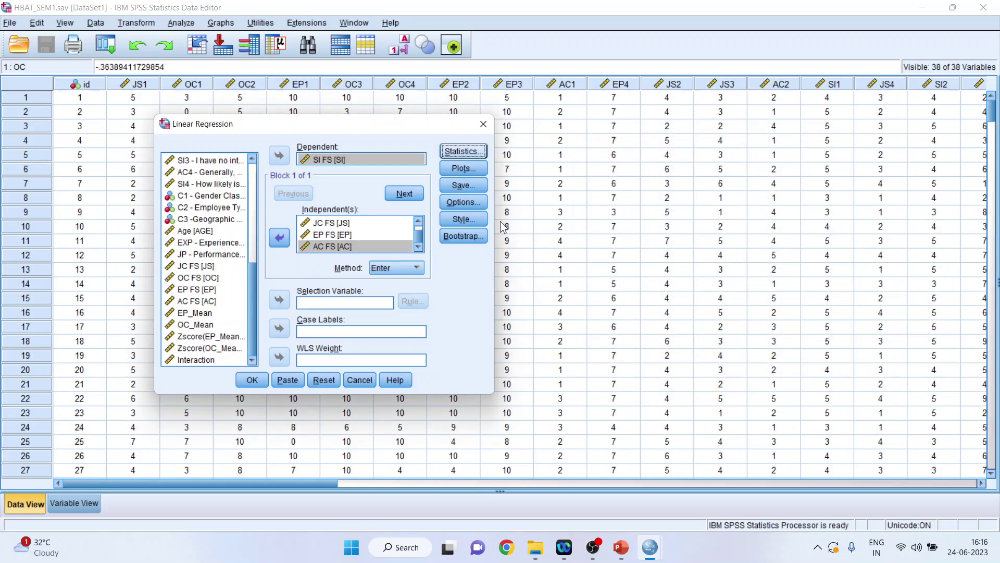
Step: Save Mahalanobis and Cook's distances for each case and run the regression
click(461, 186)
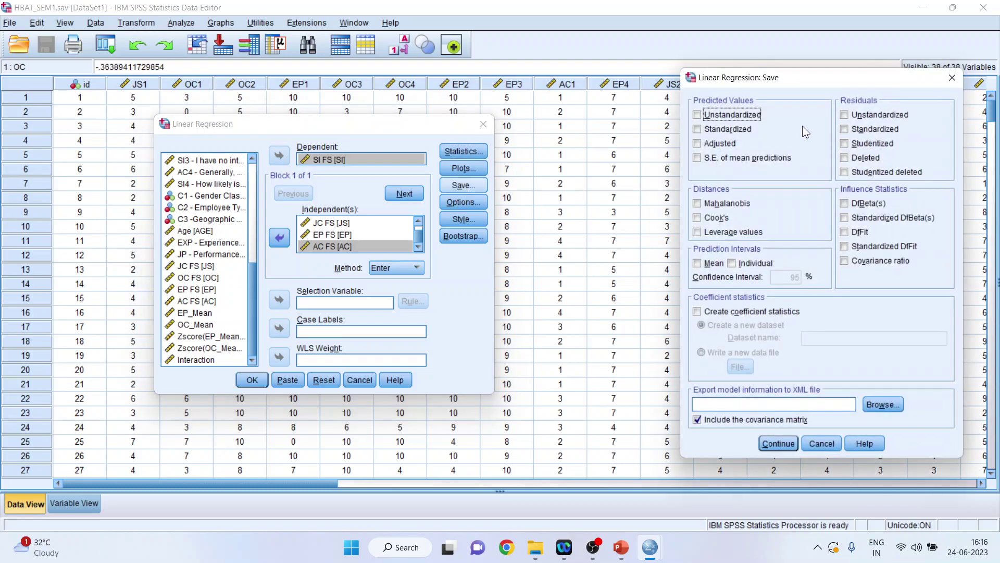
drag(804, 85, 692, 90)
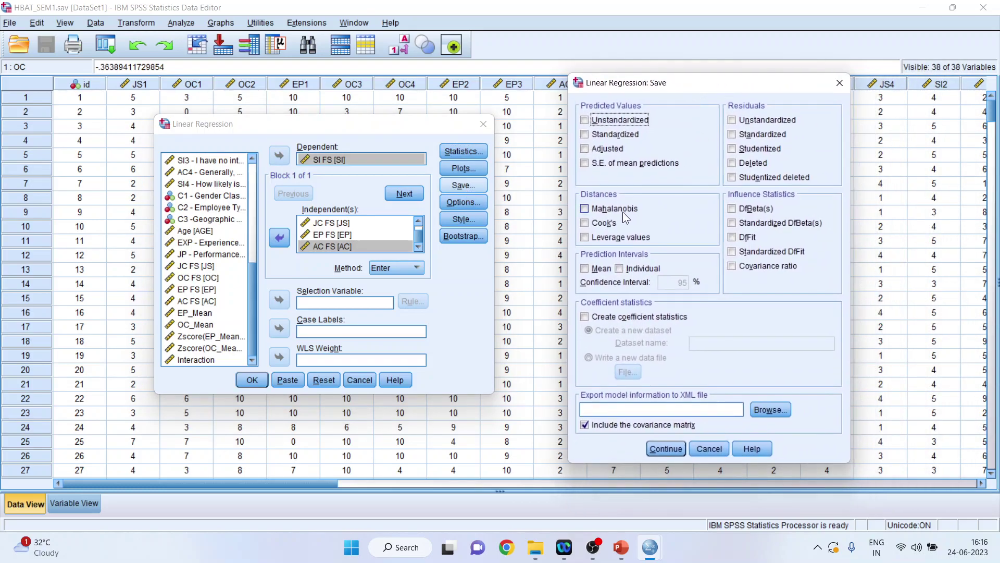
click(586, 208)
click(585, 223)
click(652, 449)
click(252, 380)
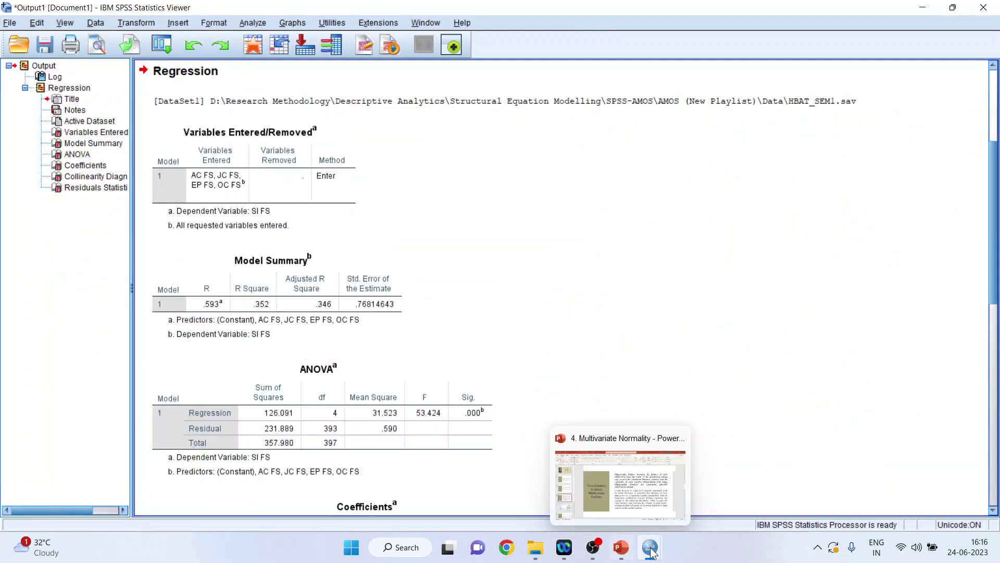
Step: Bring the HBAT_SEM1 Data Editor forward and scroll right to the new MAH_1 and COO_1 columns
mouse_move(651, 554)
click(693, 492)
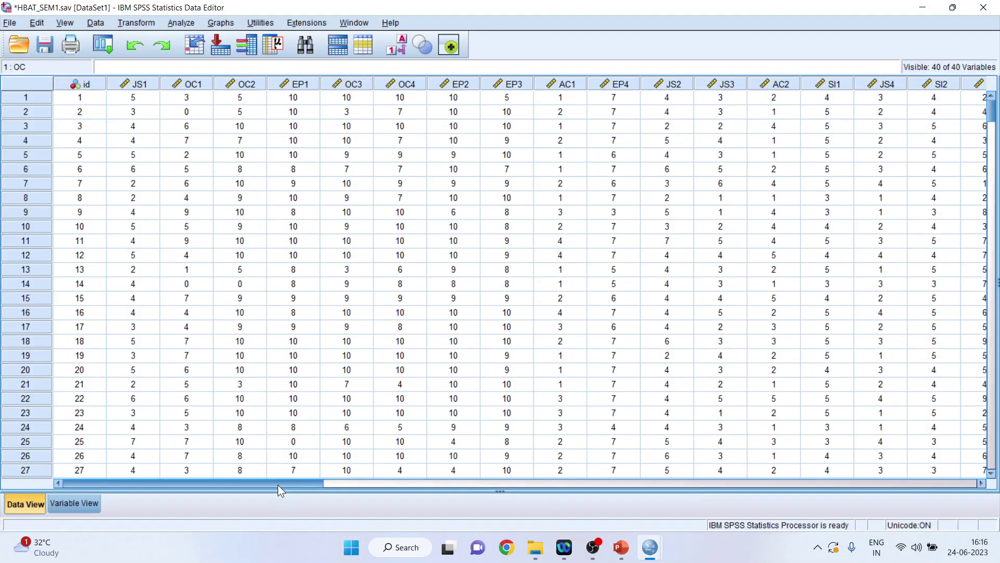
drag(277, 484, 856, 487)
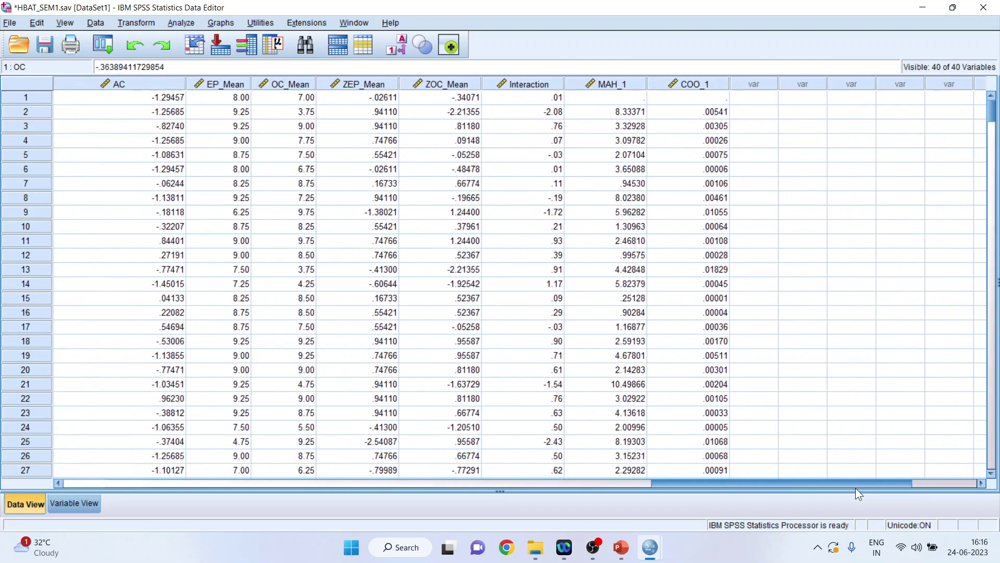
click(622, 84)
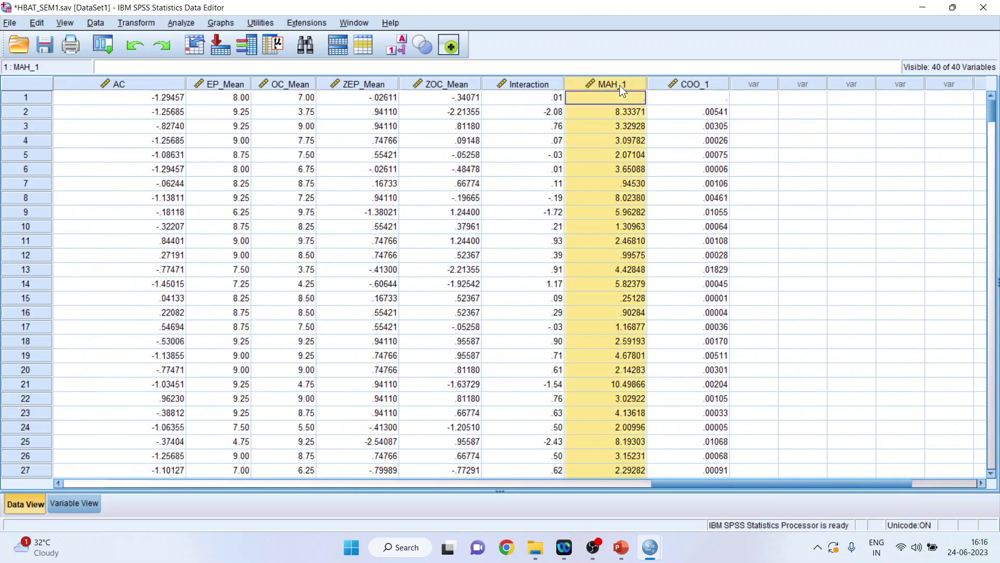
click(692, 82)
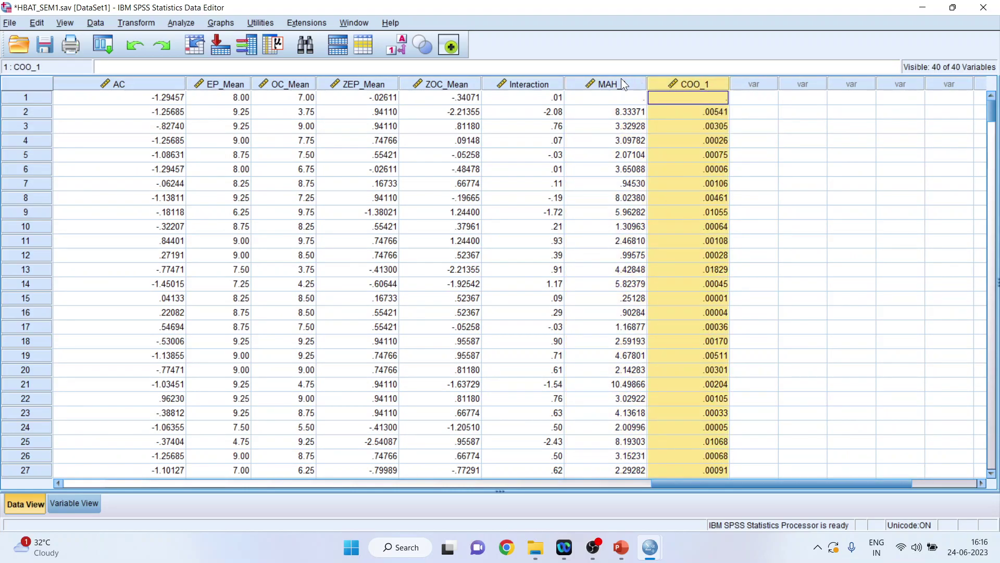
click(621, 82)
click(712, 82)
click(618, 87)
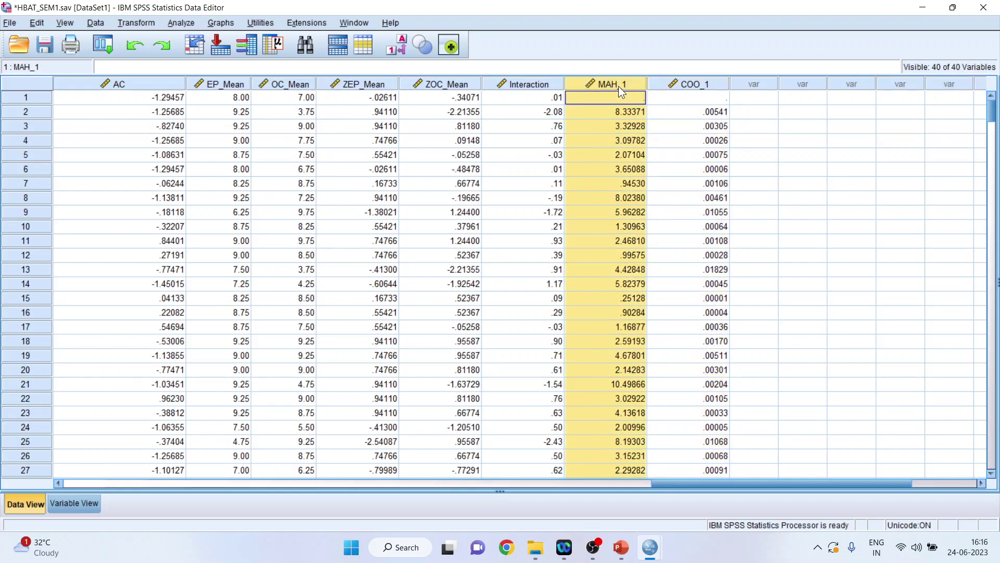
Step: Sort cases by MAH_1 descending and show the full top value, 29.72806
right_click(620, 87)
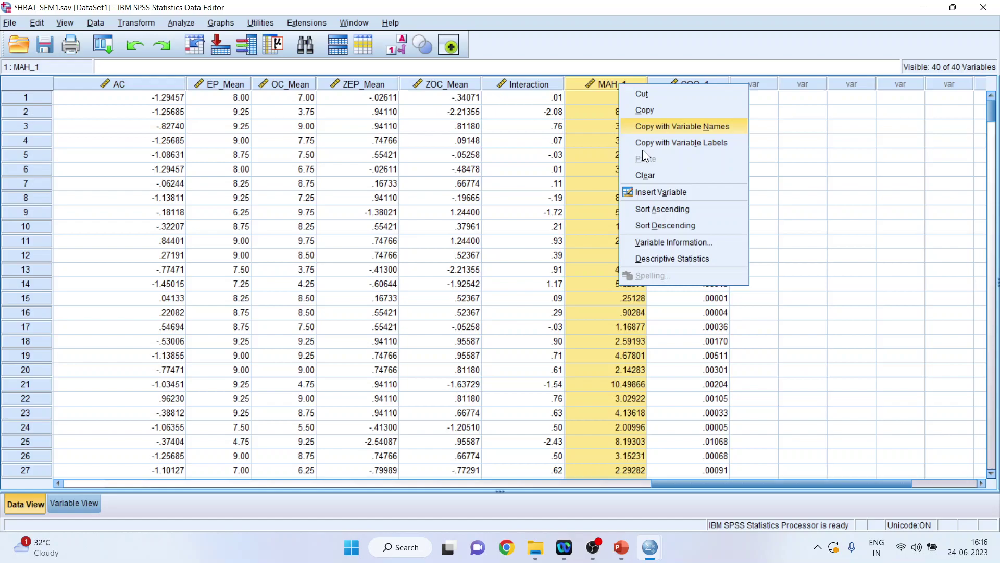
click(661, 224)
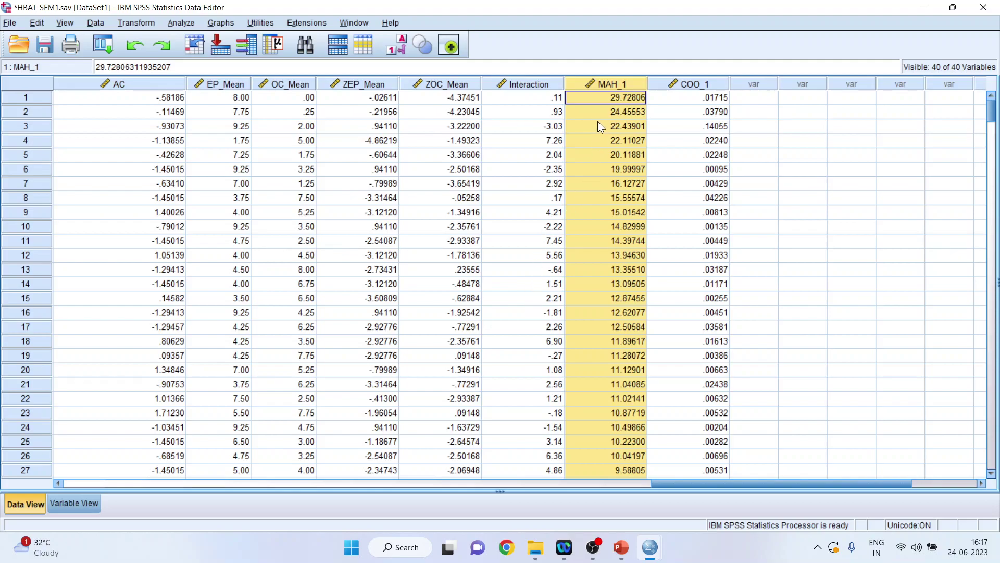
key(F2)
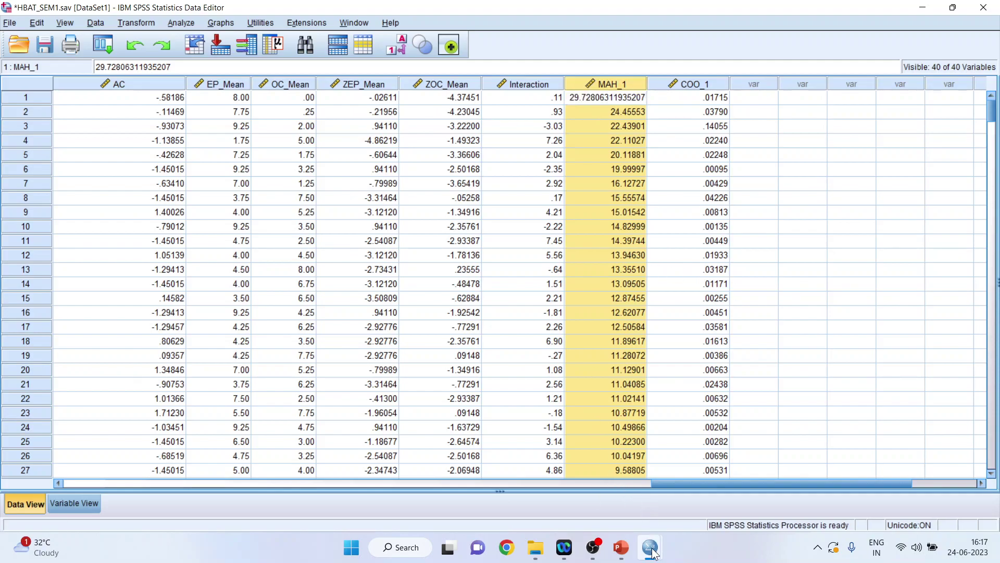
Step: Switch to the Output1 Viewer and select the Residuals Statistics table showing Mahal. Distance maximum 29.728
mouse_move(650, 547)
click(605, 501)
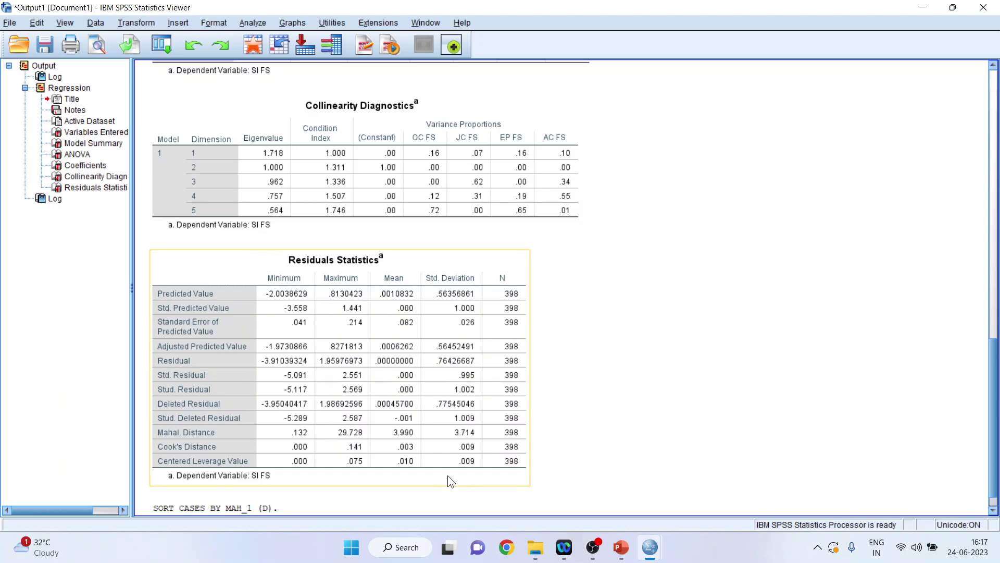
click(360, 432)
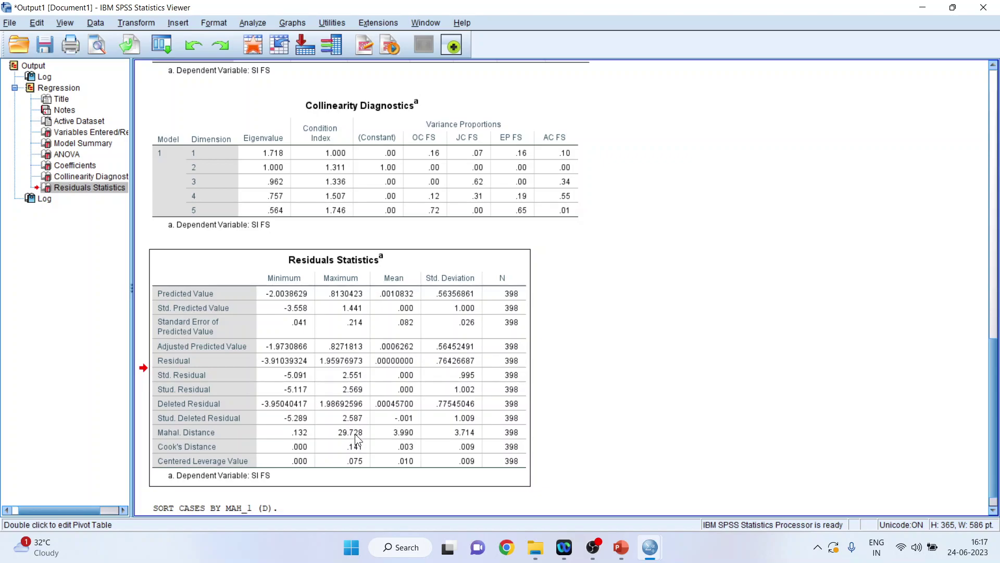
Step: Present slide 5 in PowerPoint and reveal the red box around the 29.728 maximum
click(622, 548)
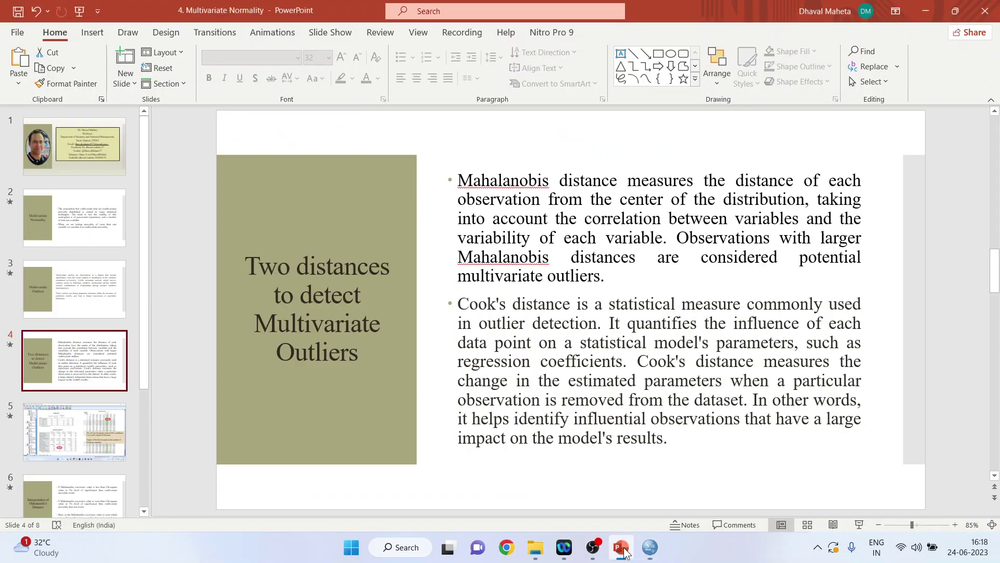
click(102, 438)
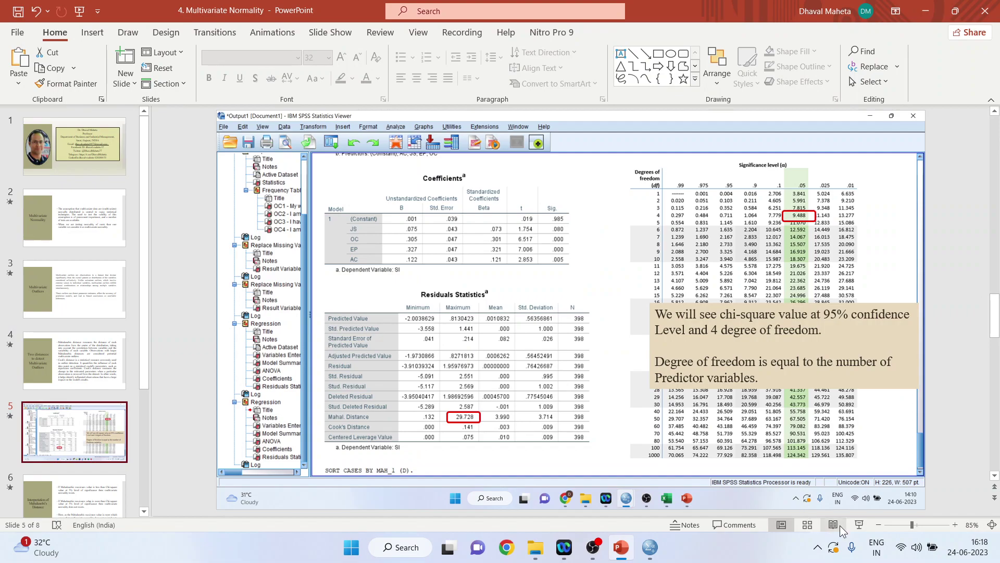
click(849, 524)
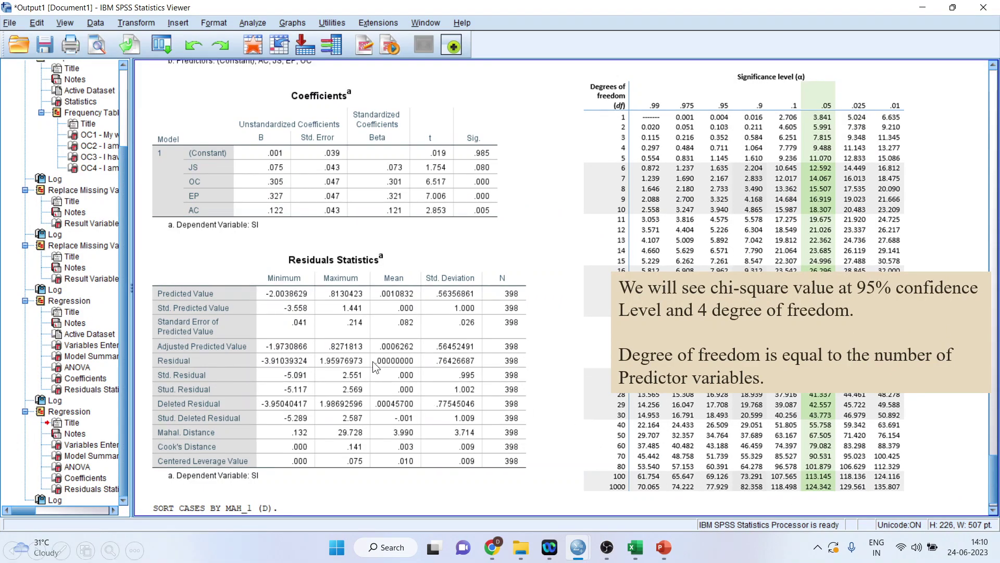
click(418, 427)
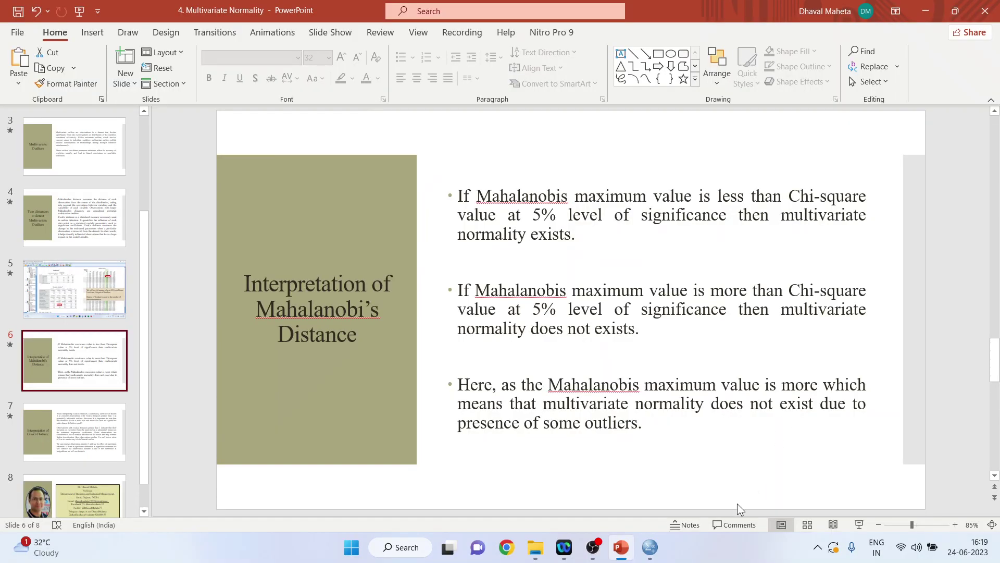
Step: Set up Explore with Mahalanobis Distance as the dependent variable and cases labelled by id
mouse_move(651, 547)
click(733, 461)
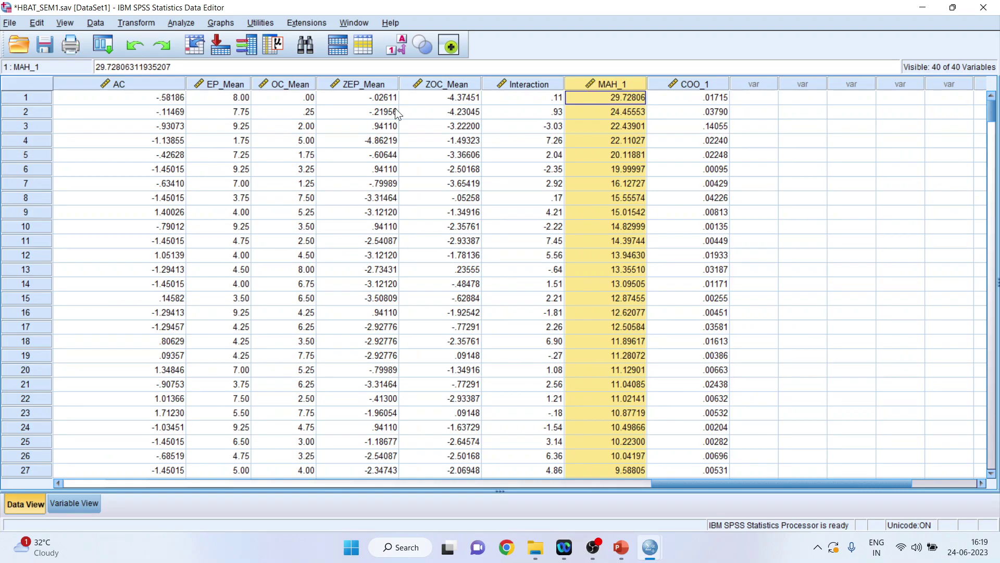
click(186, 23)
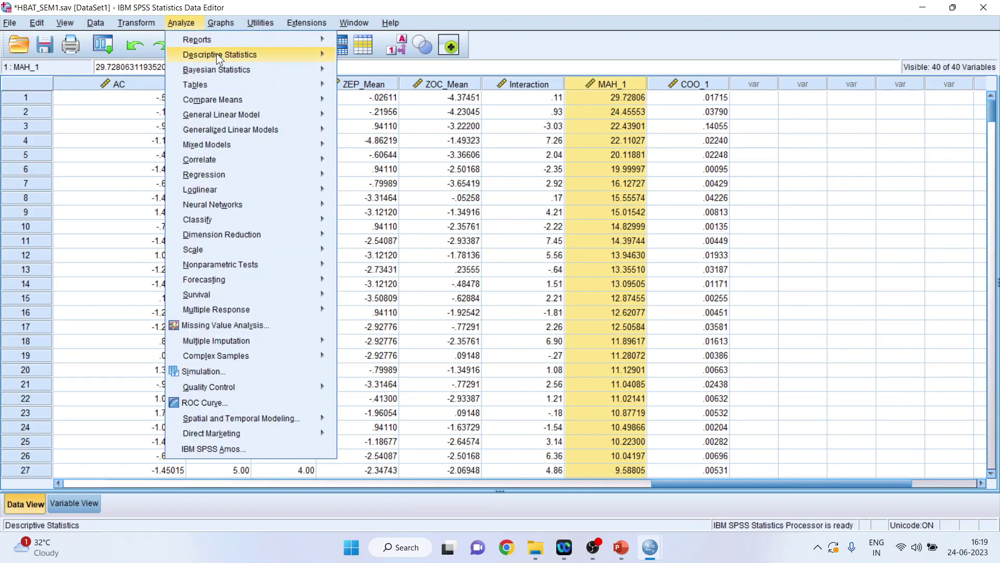
mouse_move(217, 53)
click(368, 88)
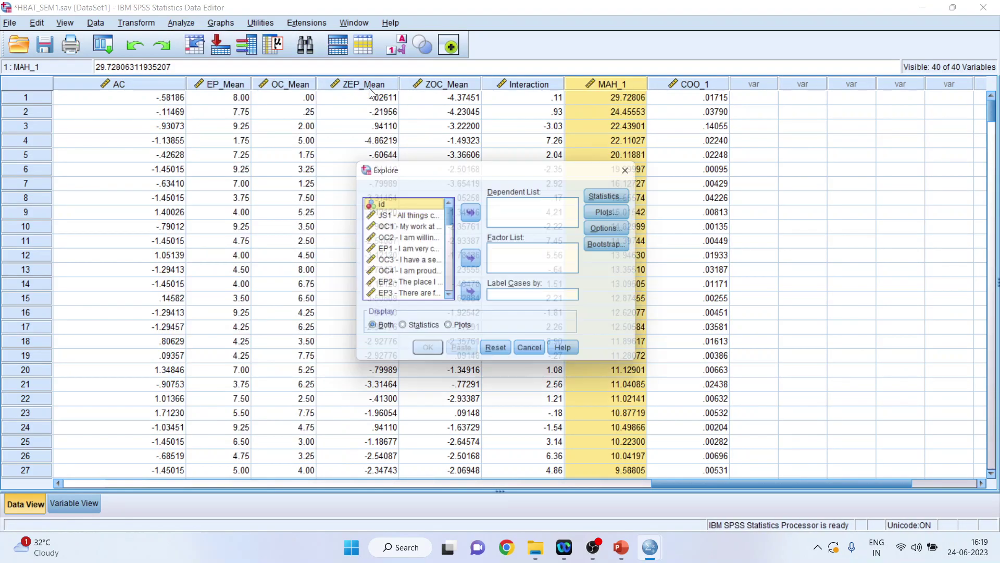
scroll(449, 231, down, 10)
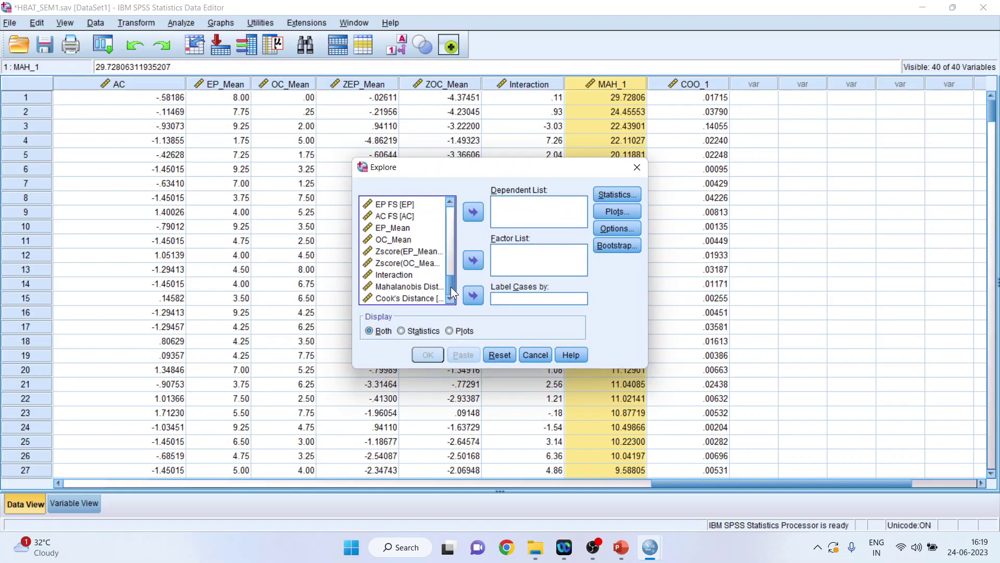
click(409, 287)
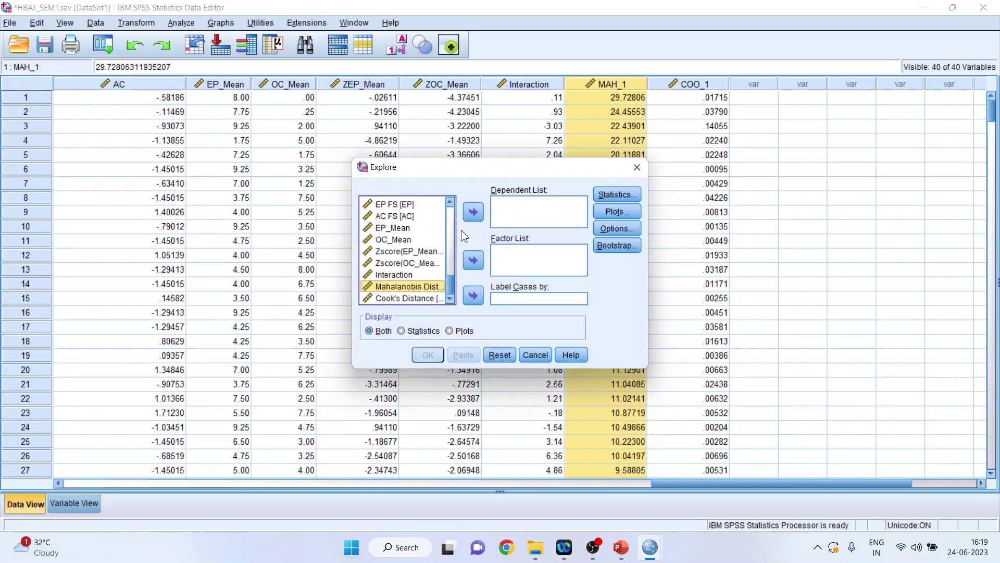
click(471, 215)
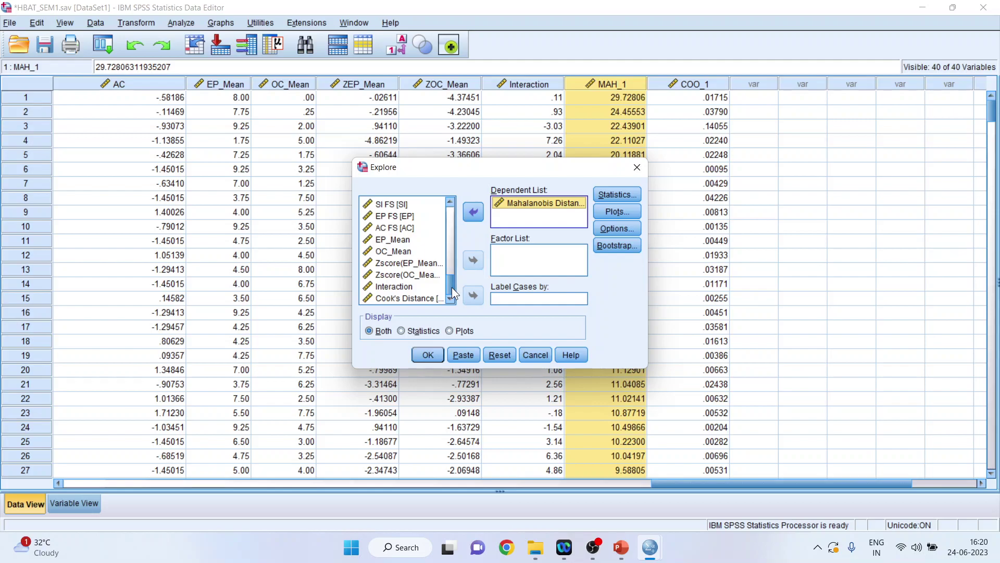
drag(451, 286, 434, 218)
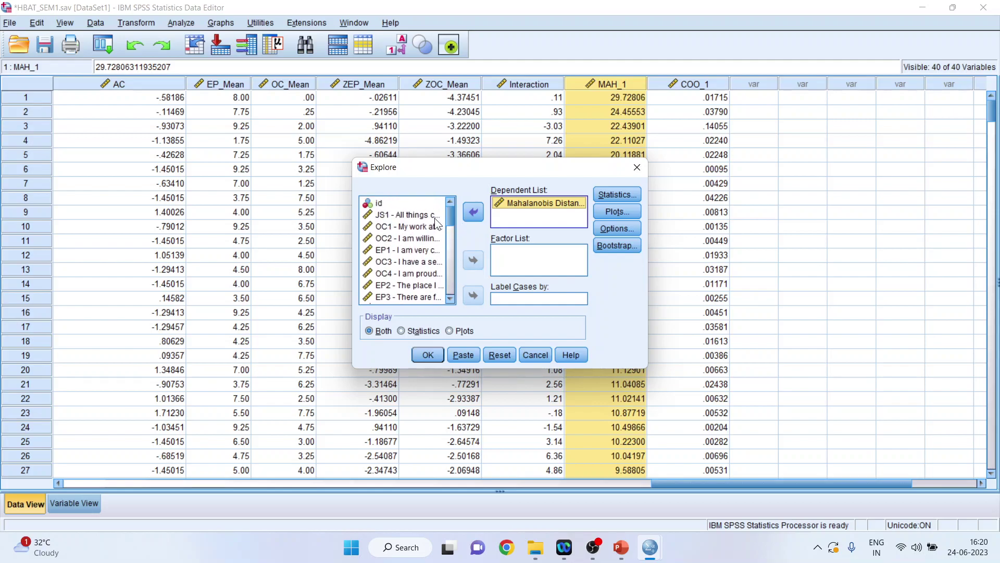
click(377, 205)
click(473, 296)
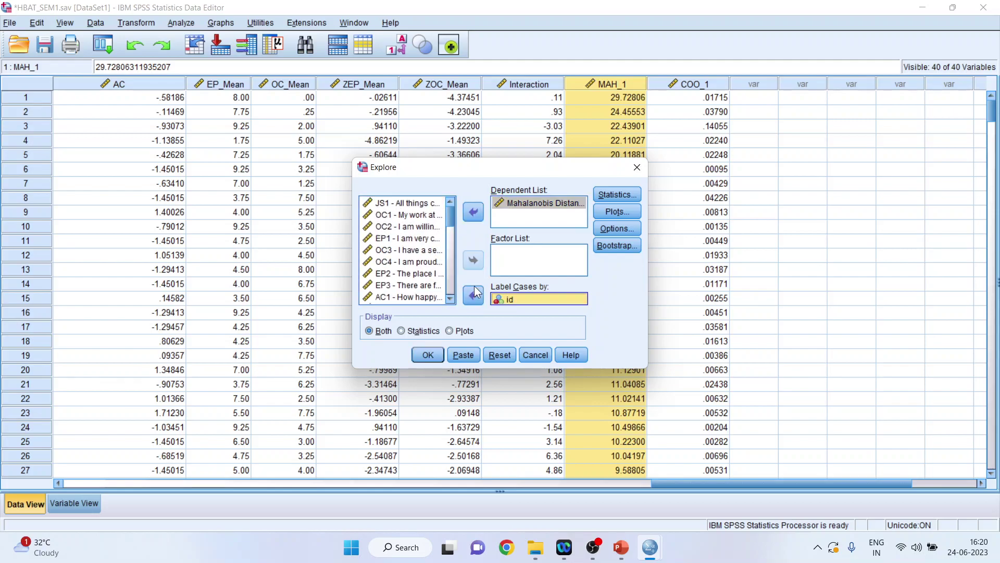
Step: Request the Outliers listing in Explore statistics and run the analysis
click(621, 194)
click(689, 237)
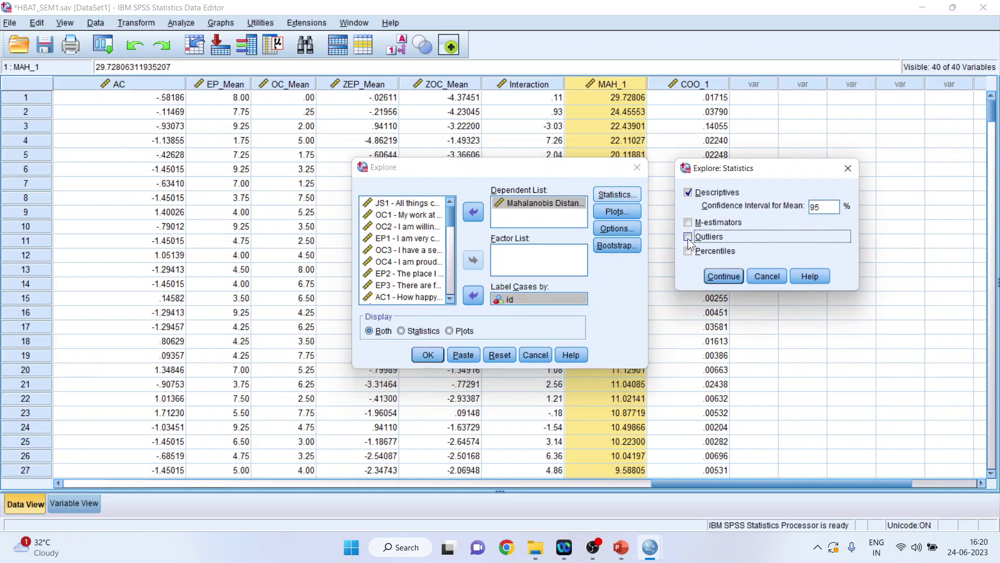
click(710, 276)
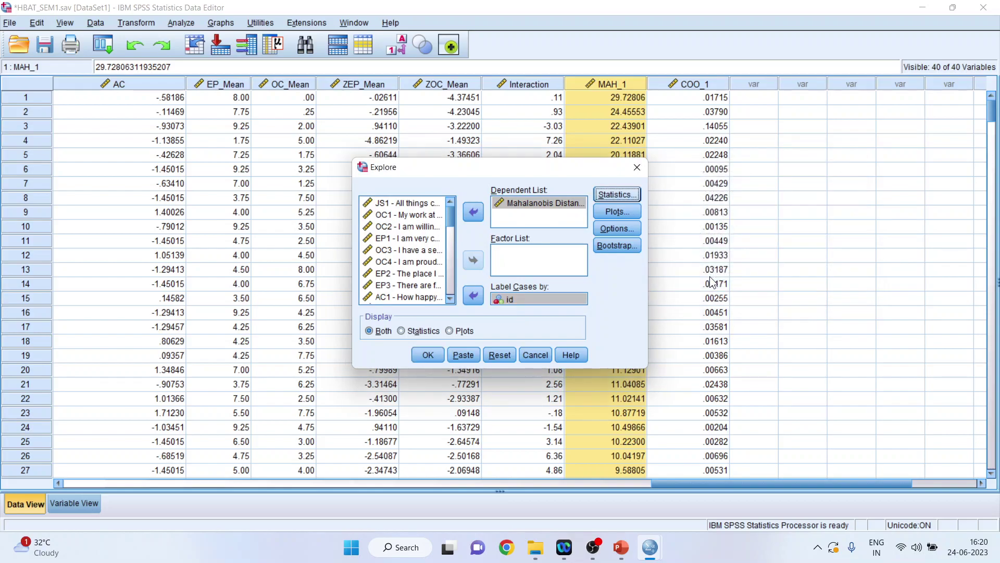
click(426, 355)
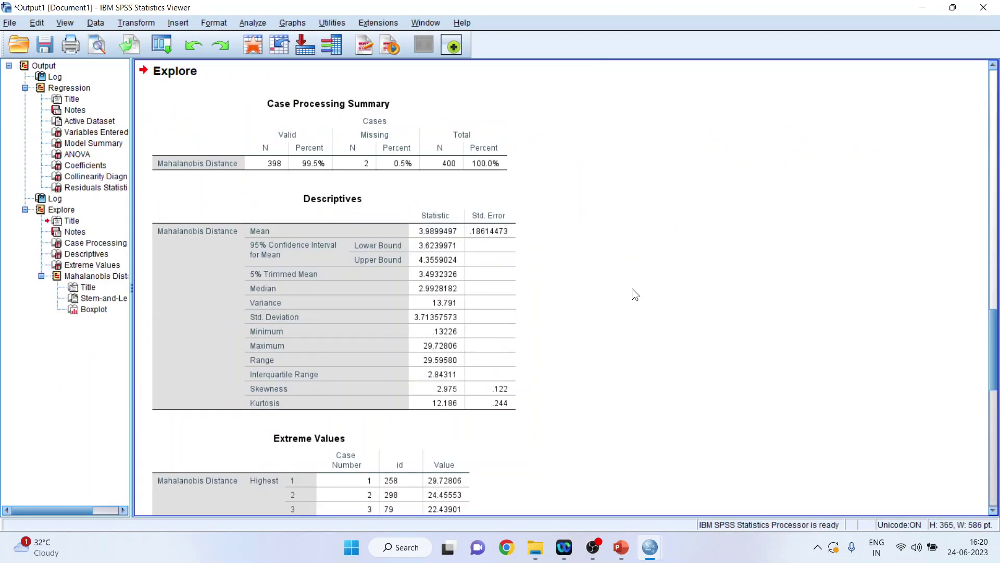
Step: Scroll the Explore output down to the Extreme Values table, topped by 29.72806
scroll(633, 289, down, 5)
scroll(632, 290, down, 2)
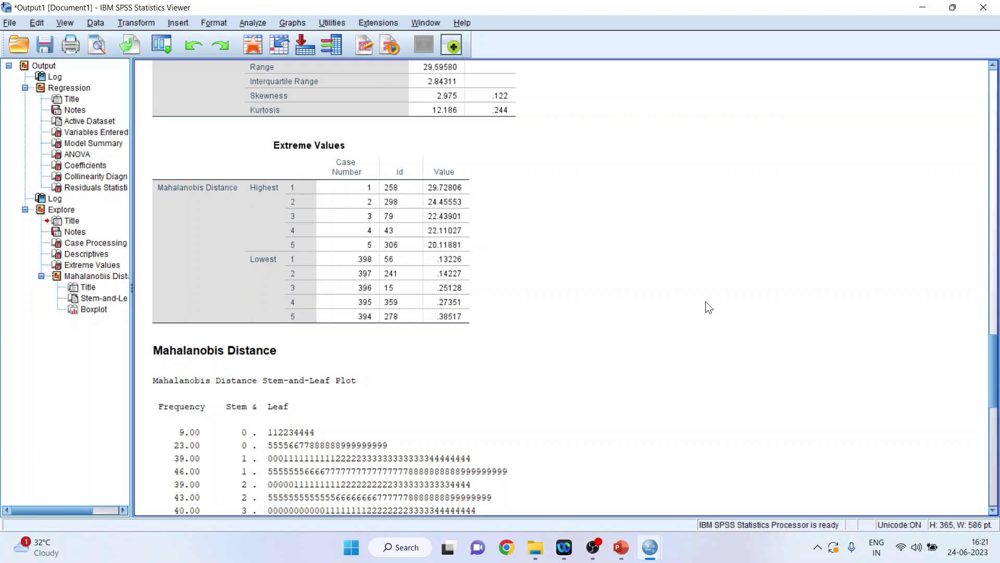
Step: Build a Simple Scatter in Chart Builder with Cook's Distance on the Y-axis and id on the X-axis
click(293, 23)
click(313, 40)
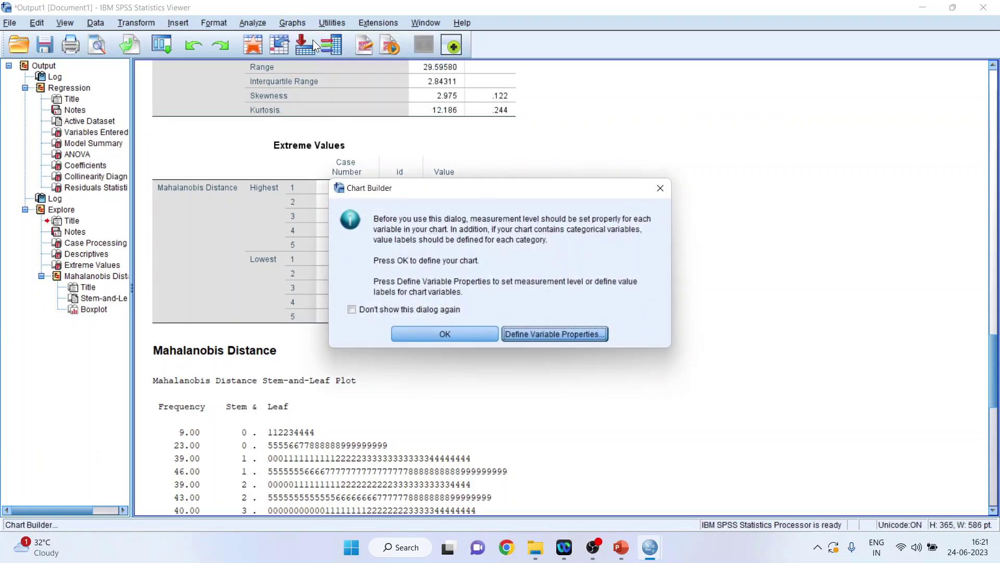
click(460, 335)
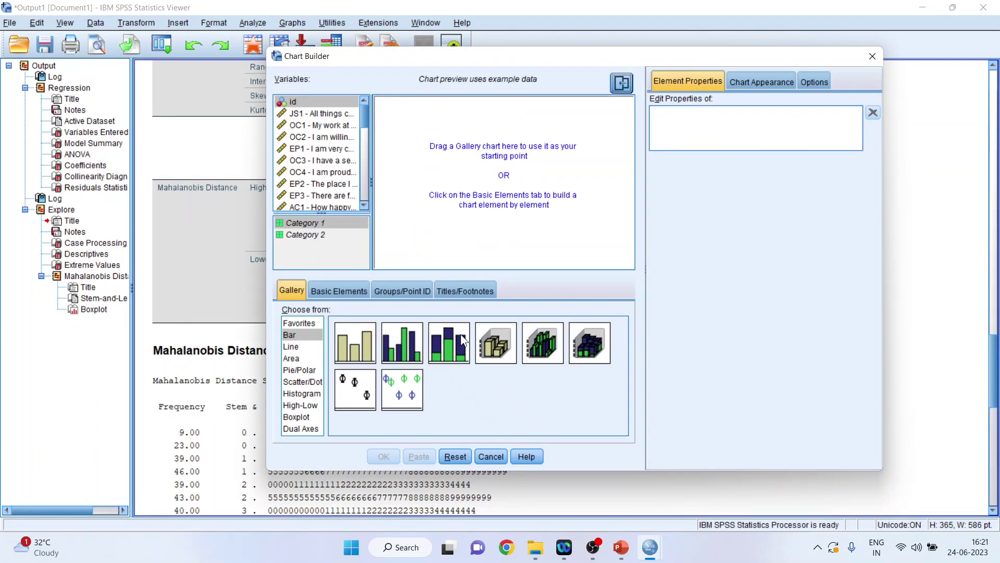
click(311, 382)
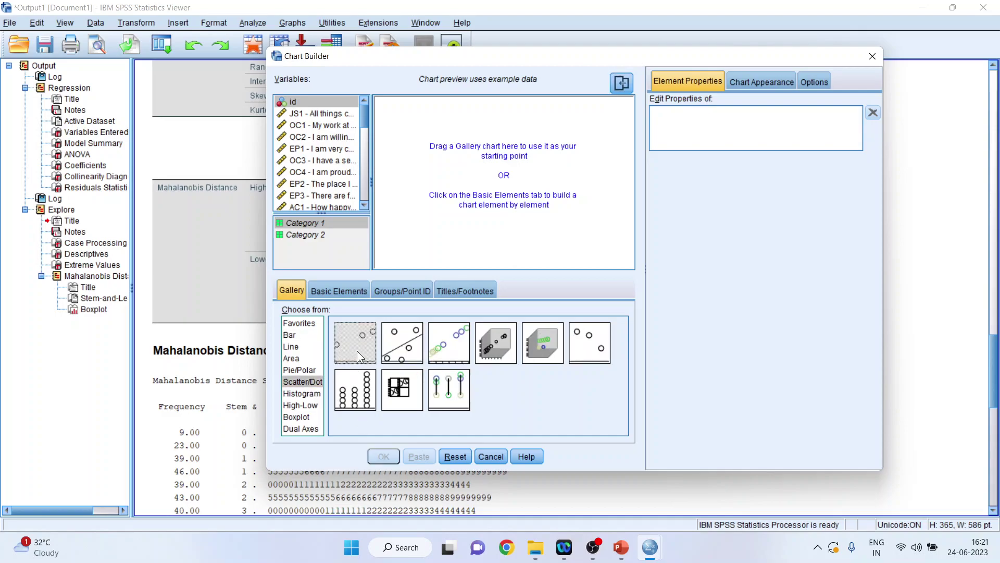
double_click(357, 351)
scroll(365, 179, down, 10)
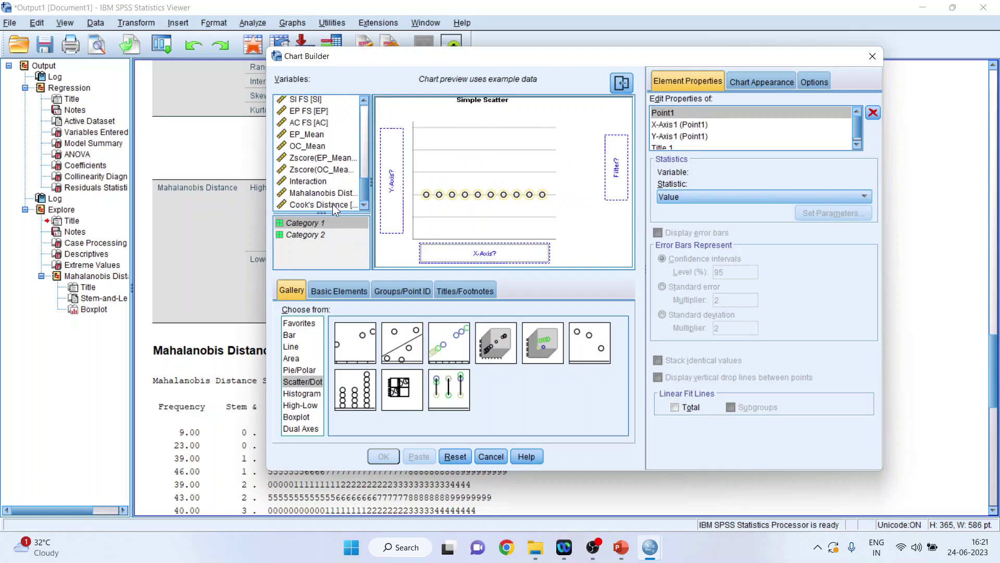
drag(333, 204, 365, 110)
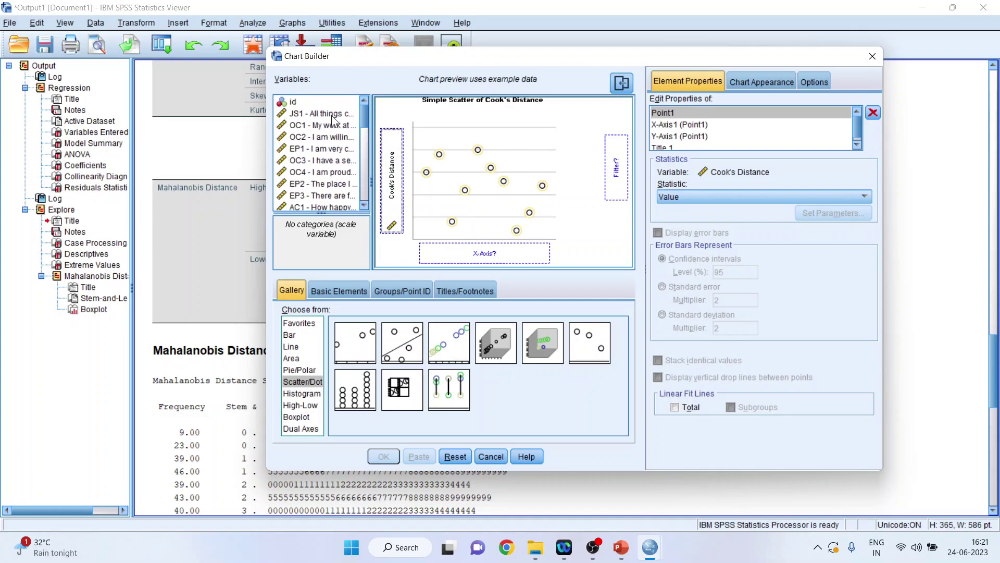
drag(295, 100, 476, 255)
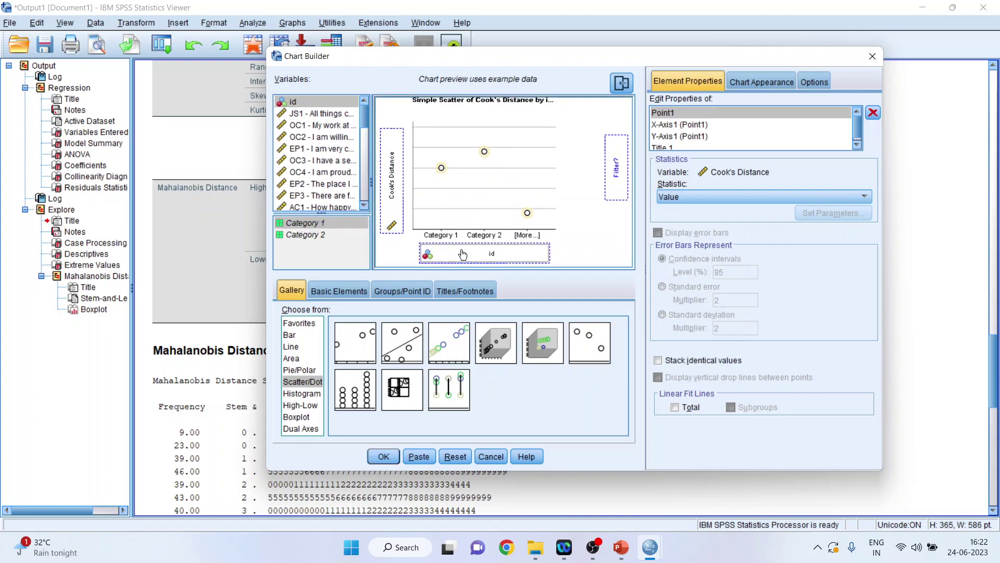
click(386, 458)
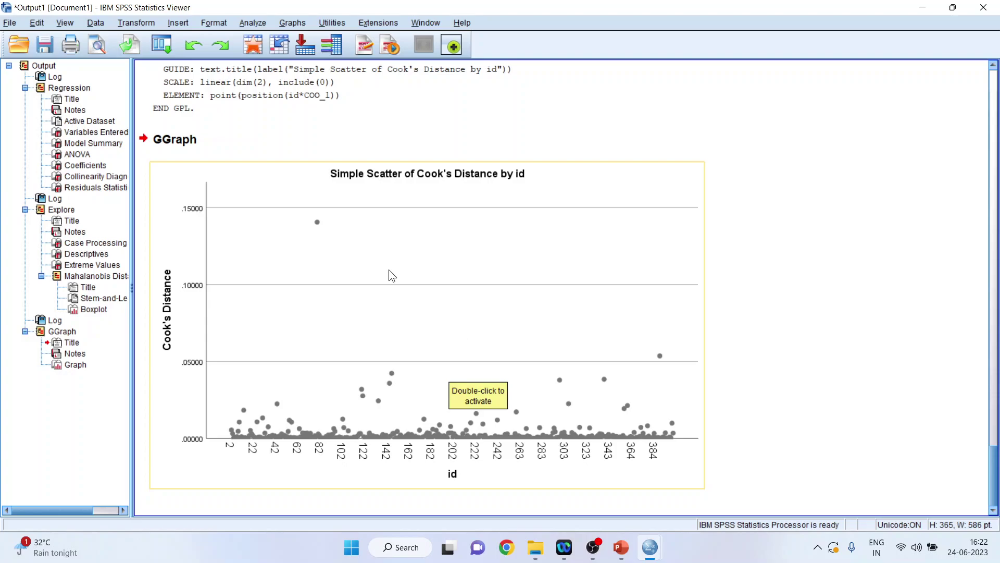
Step: Turn on data labels for every point in the Cook's Distance scatter and close the Chart Editor
double_click(319, 233)
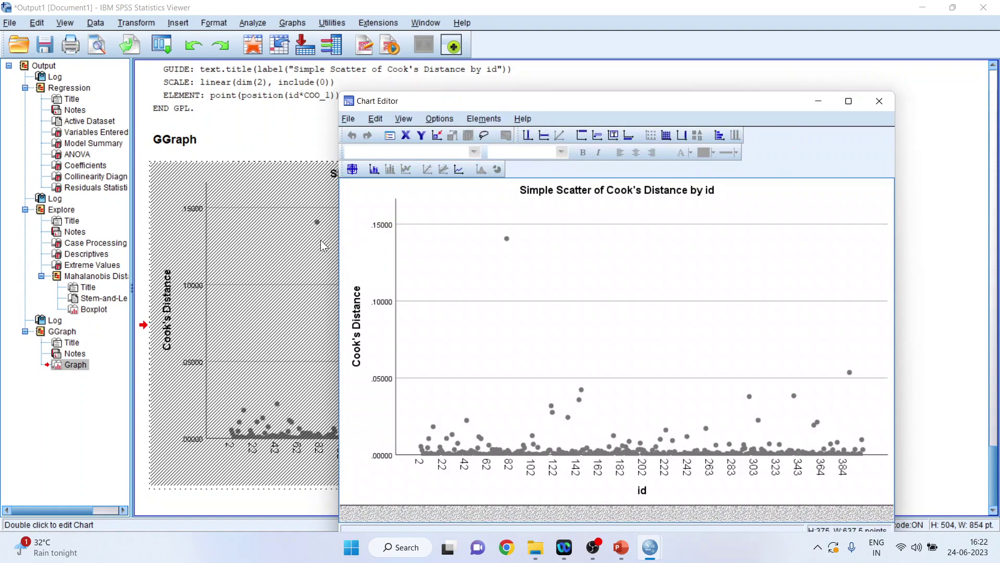
click(373, 171)
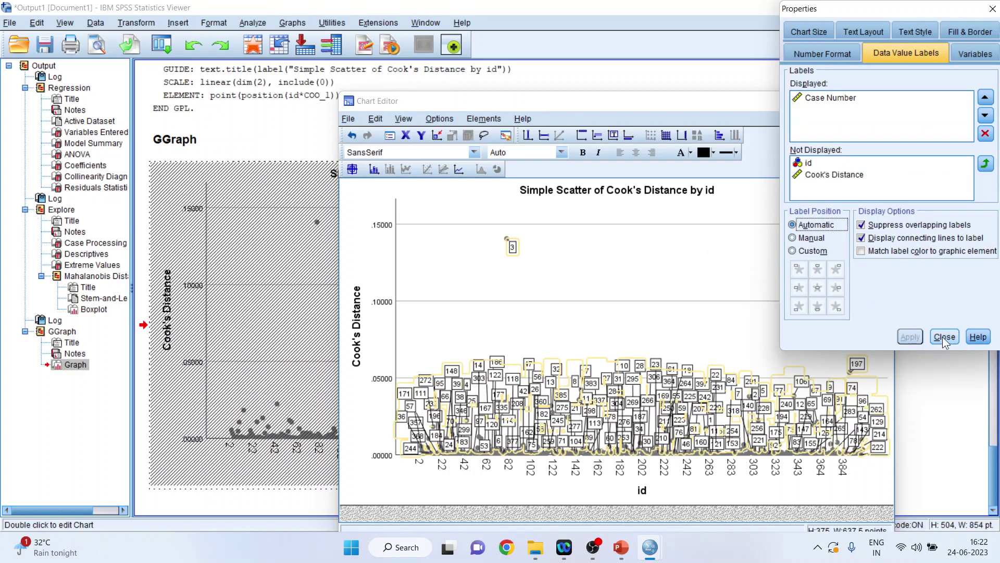
click(943, 336)
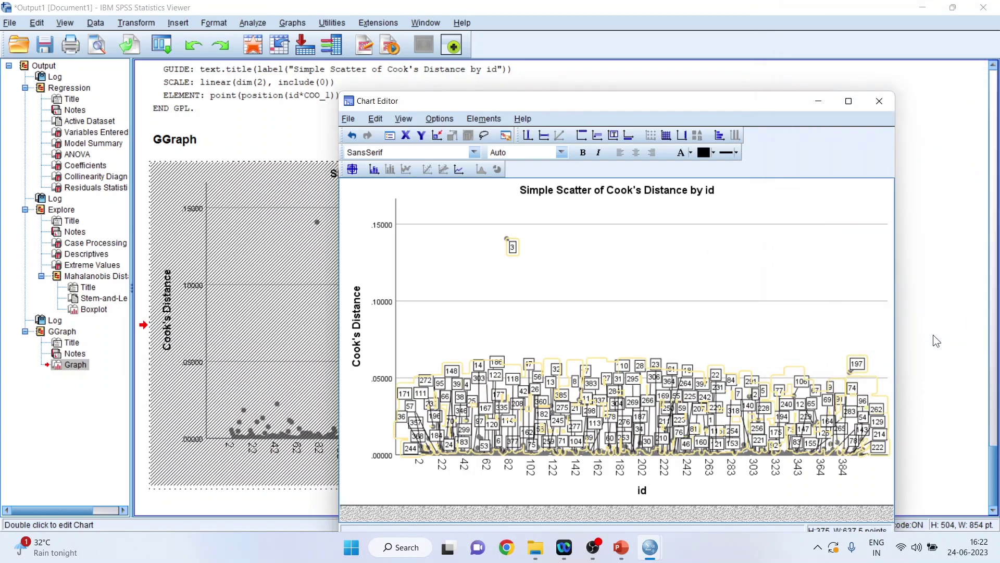
click(880, 102)
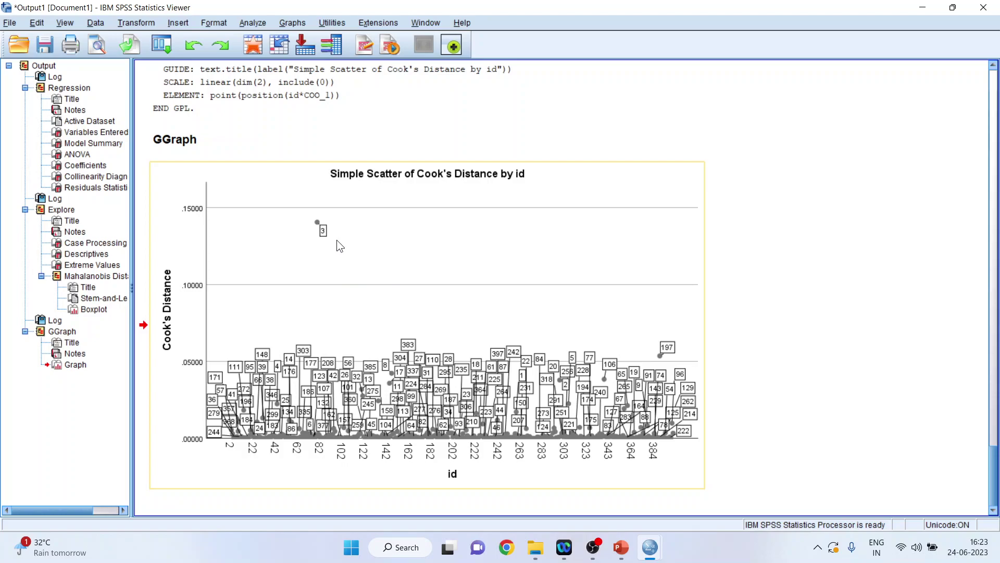
key(alt+Tab)
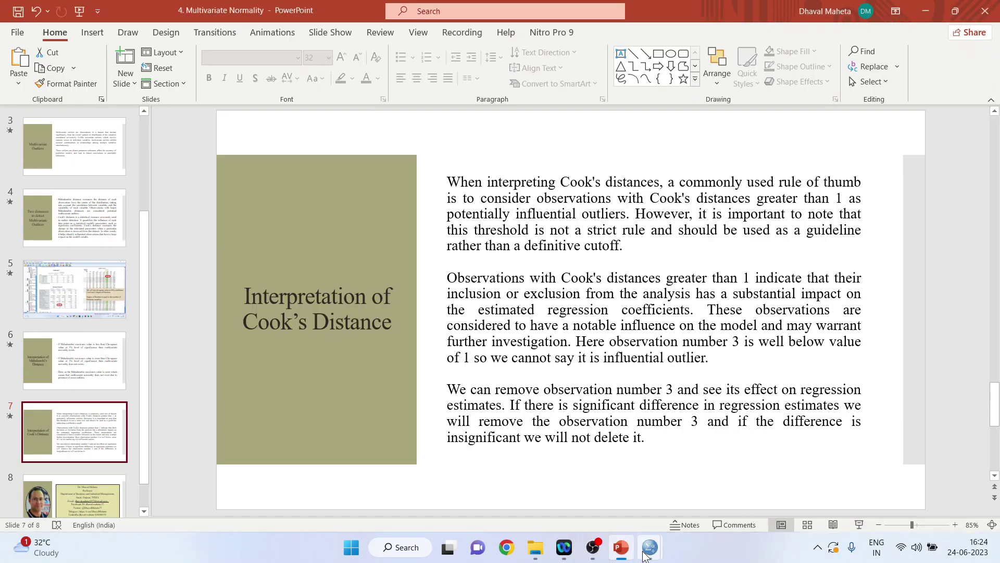
mouse_move(650, 545)
click(634, 508)
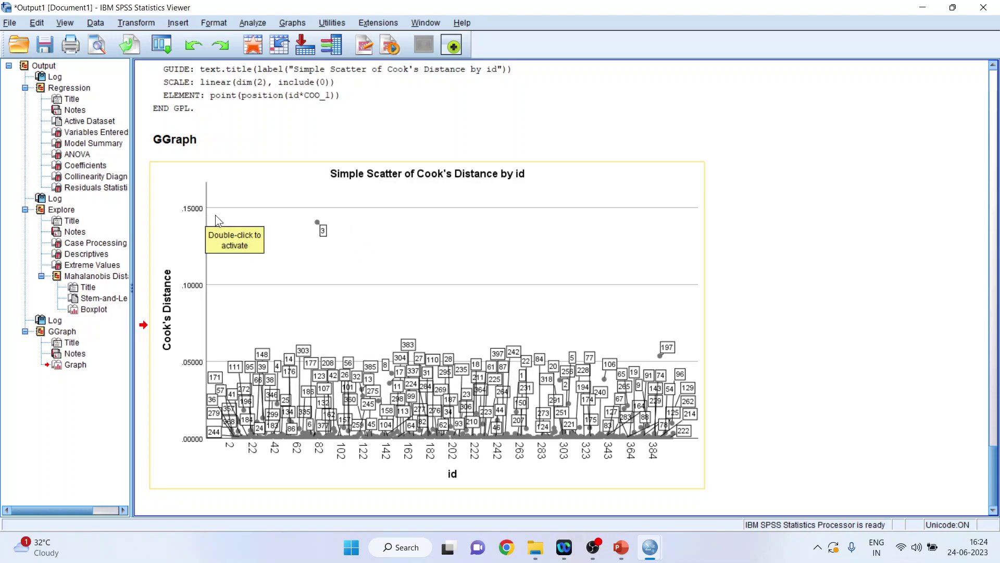
click(621, 547)
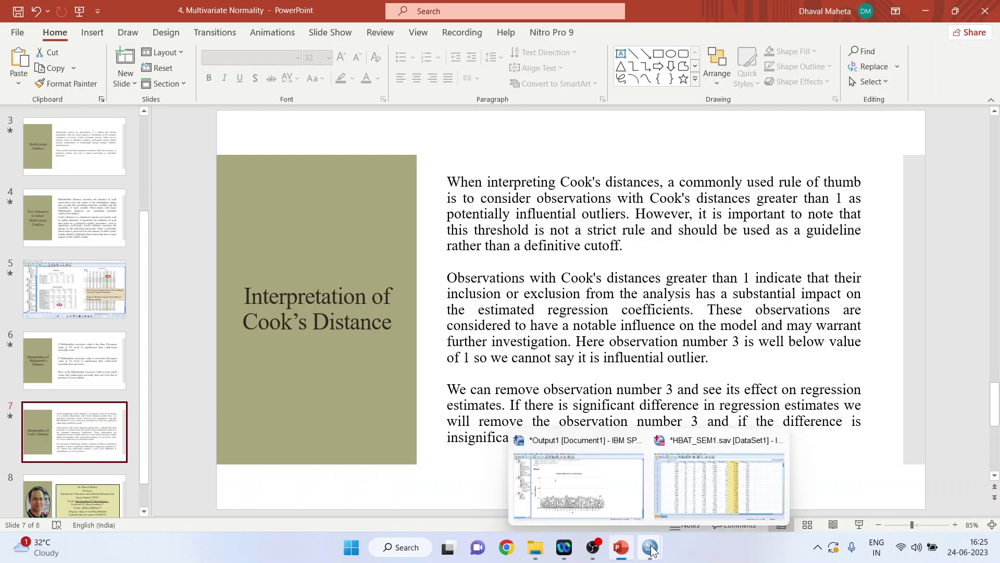
click(578, 486)
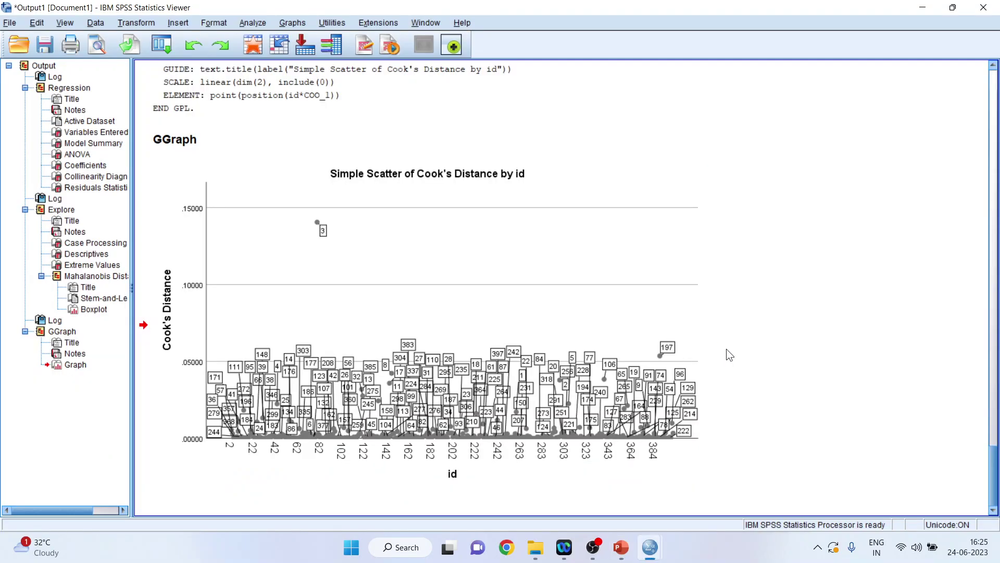
Step: Scroll the output back up to the Coefficients table, then return to the PowerPoint presentation
scroll(727, 349, up, 15)
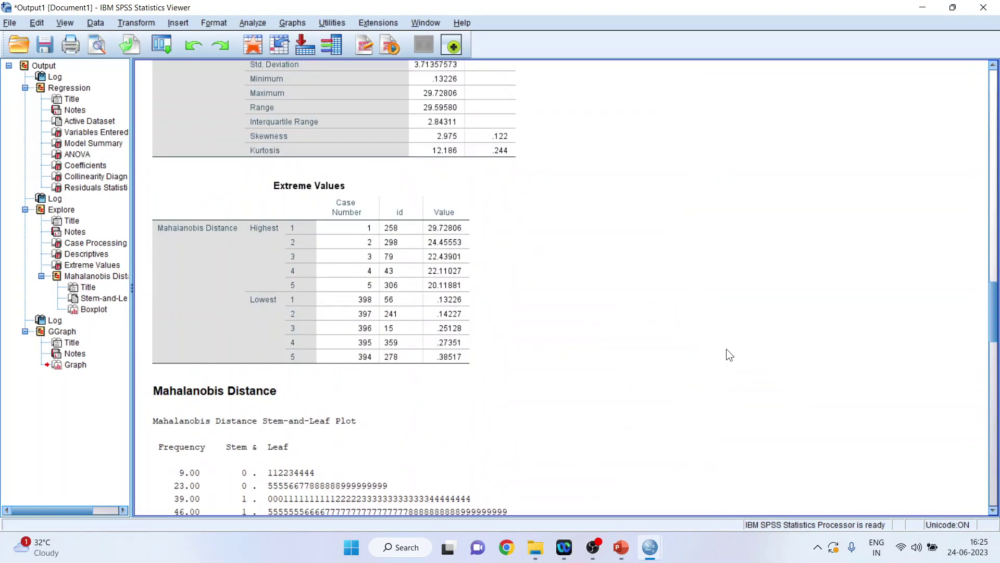
scroll(726, 355, up, 20)
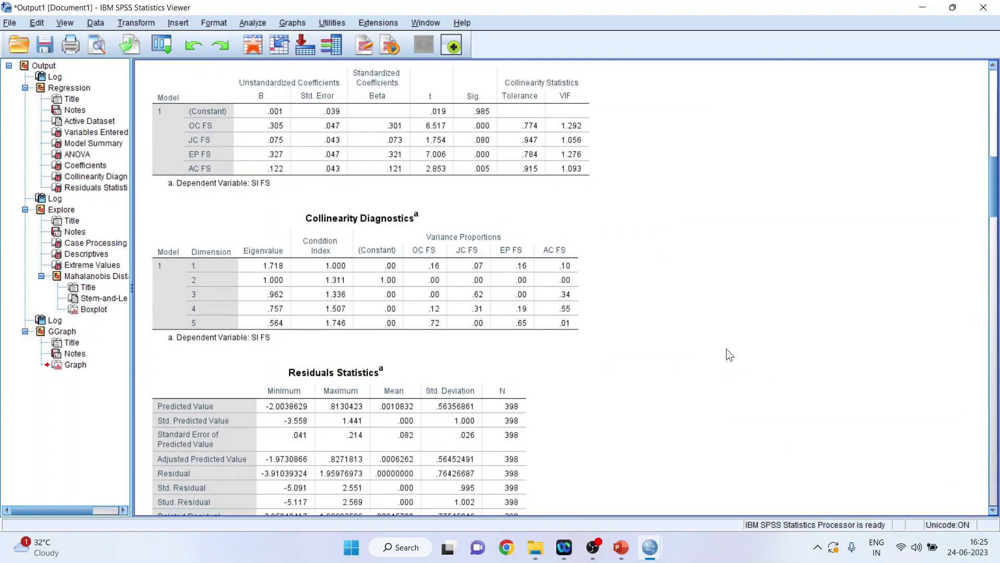
scroll(726, 349, up, 3)
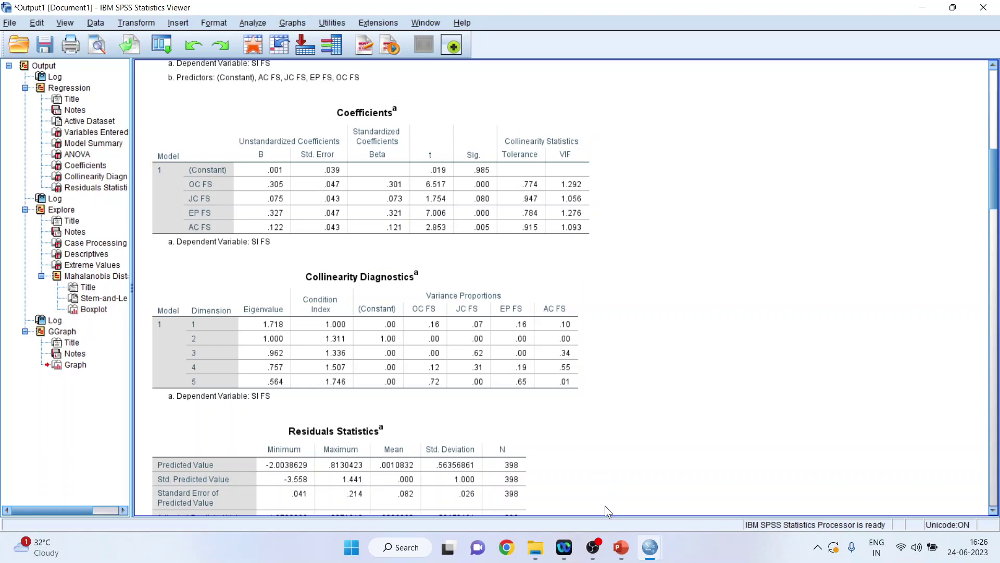
click(619, 547)
Step: Select the slide 8 thumbnail, the closing slide with the presenter's photo and contact details
click(98, 498)
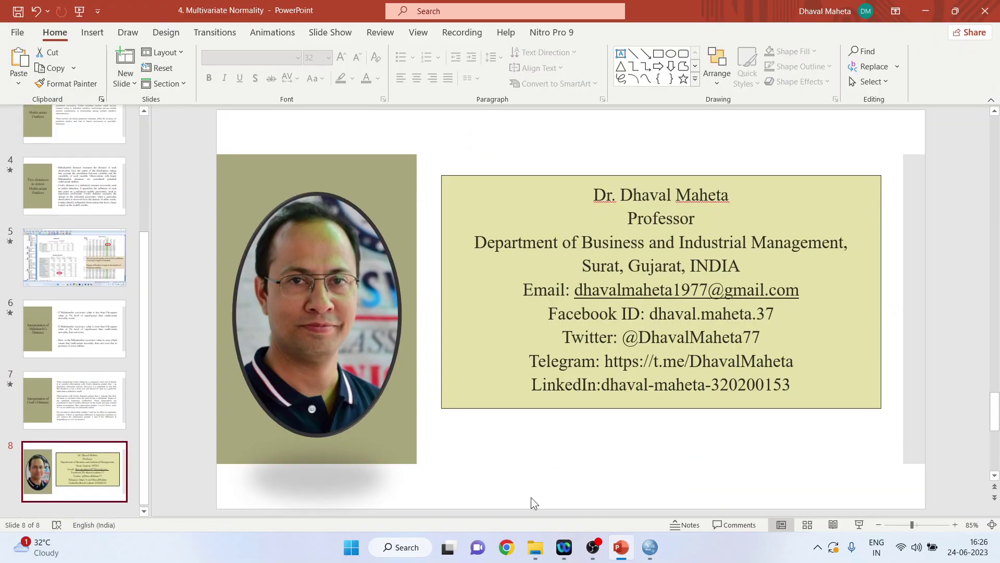